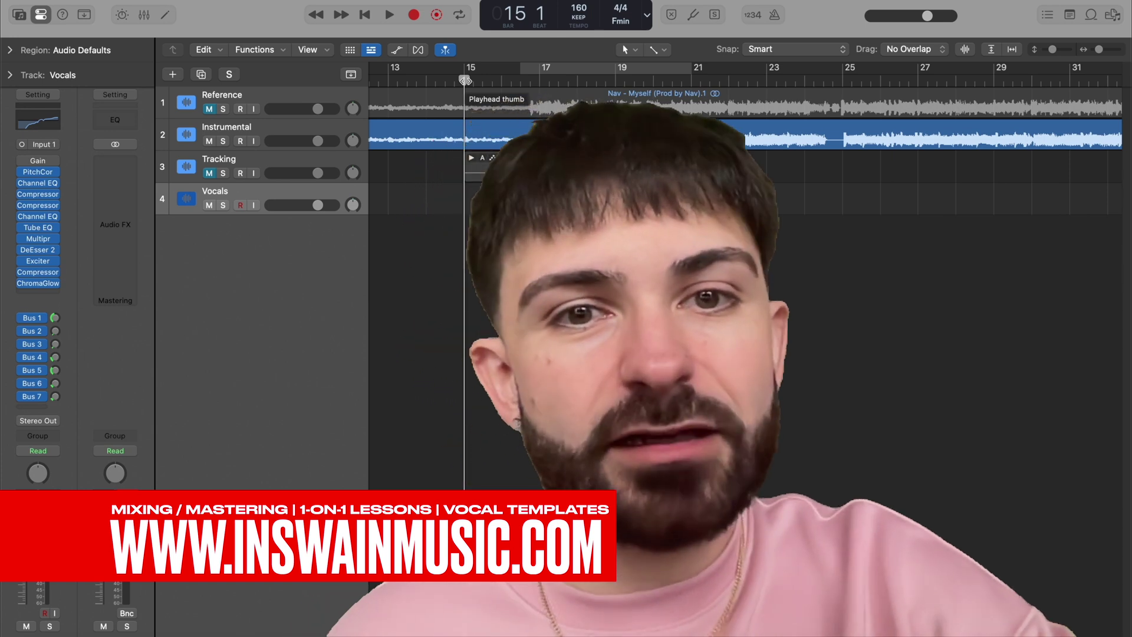
Play the fully processed vocals over the instrumental from bar 15, stop playback and enable cycle mode for the vocal section.
key("space")
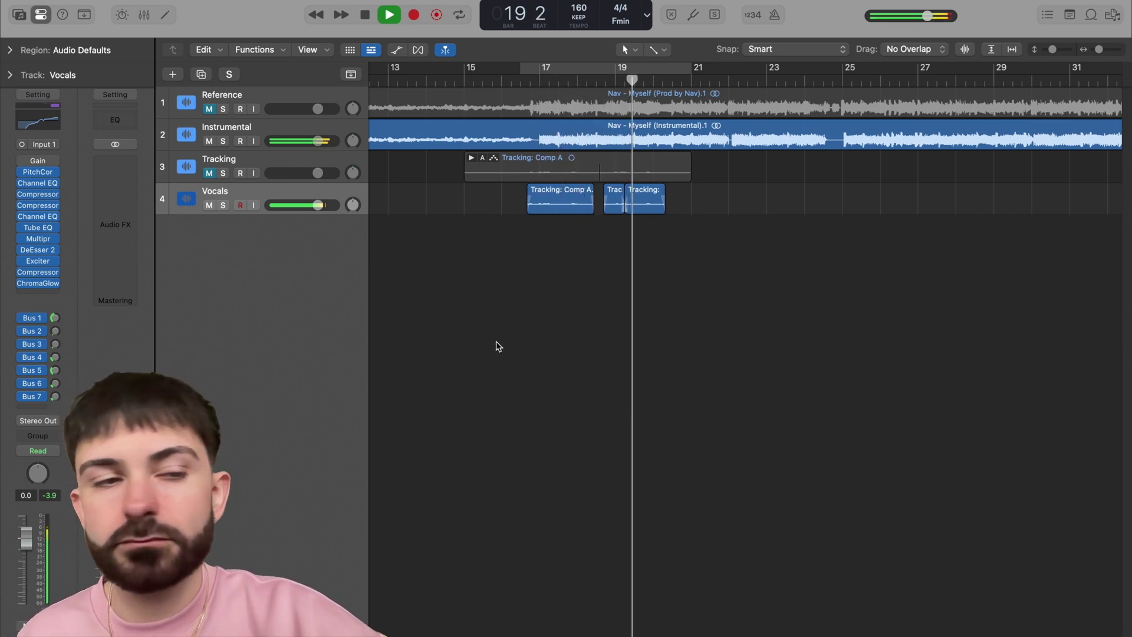
key("space")
key("c")
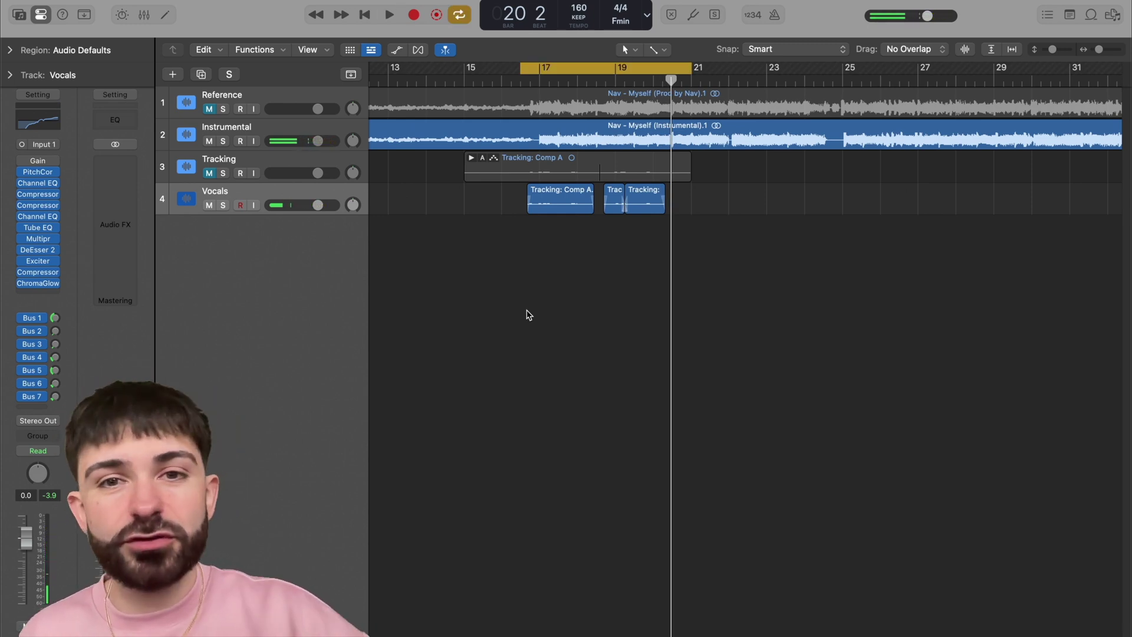
Bypass all the effects and bus sends on the Vocals track, and play the loop to hear the dry vocals.
left_click_drag(22, 172, 19, 402)
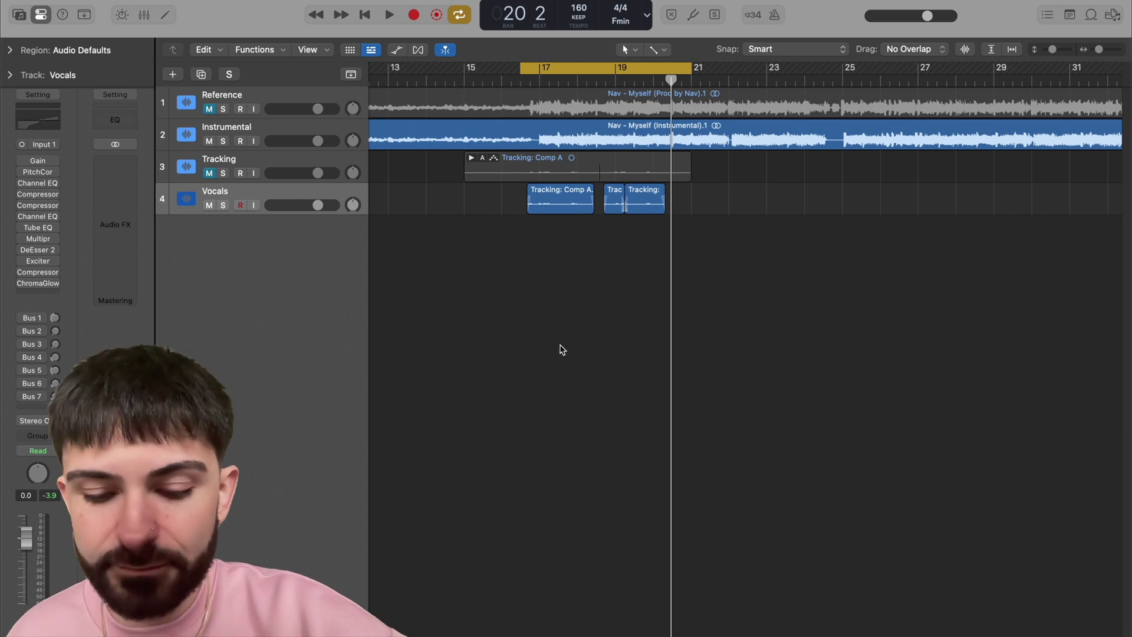
key("space")
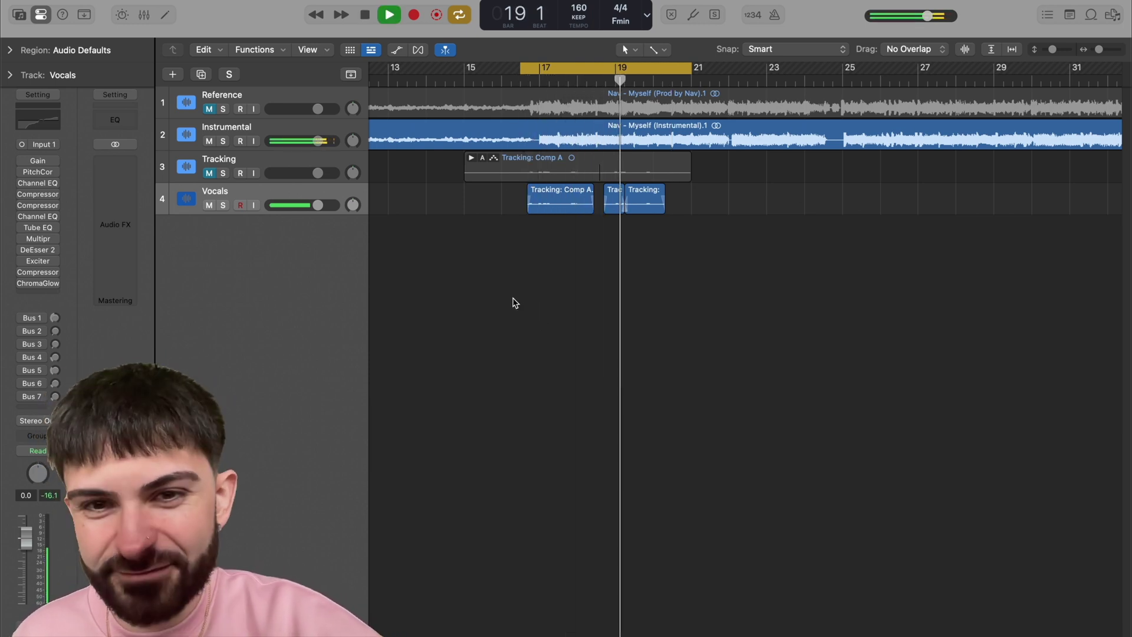
key("space")
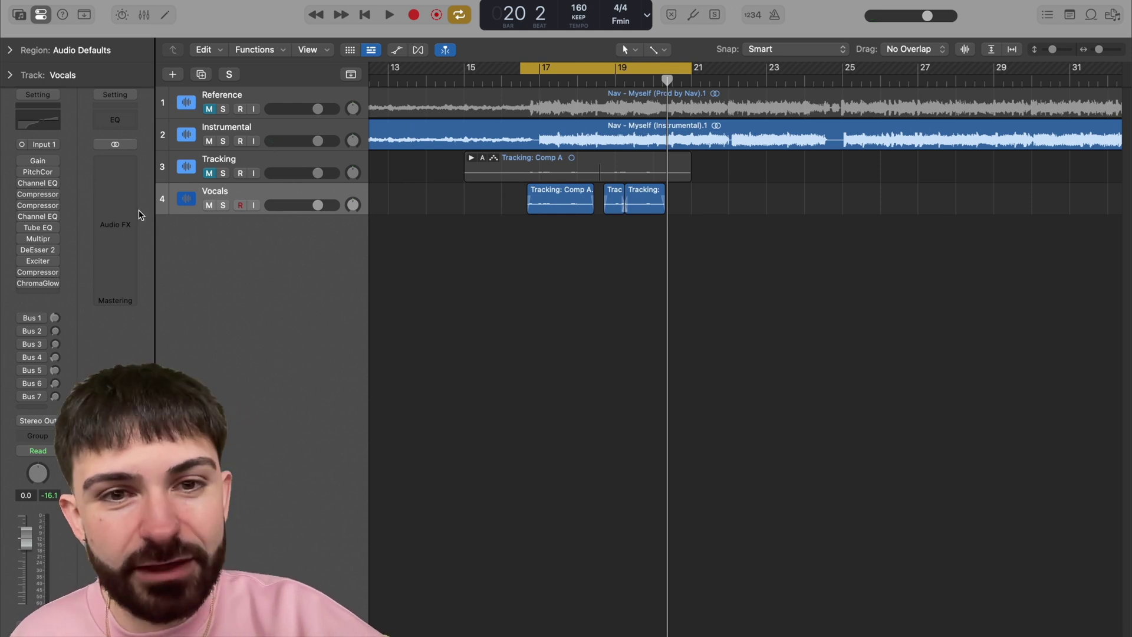
Examine the Gain plug-in's gain setting on the Vocals track and close its window.
left_click(38, 161)
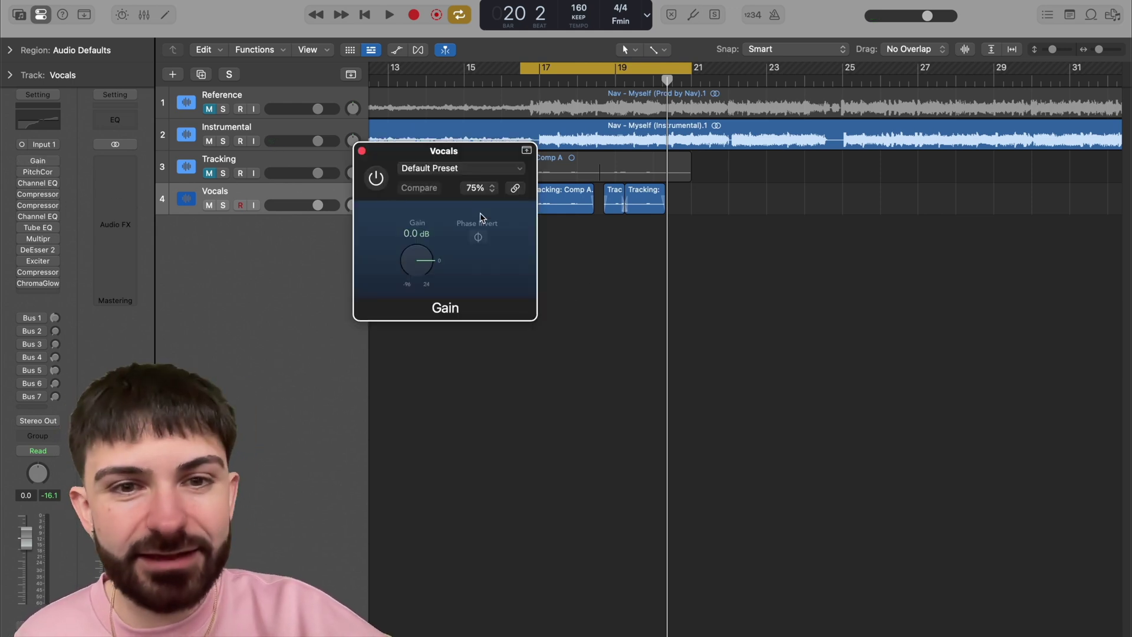
left_click_drag(470, 158, 584, 194)
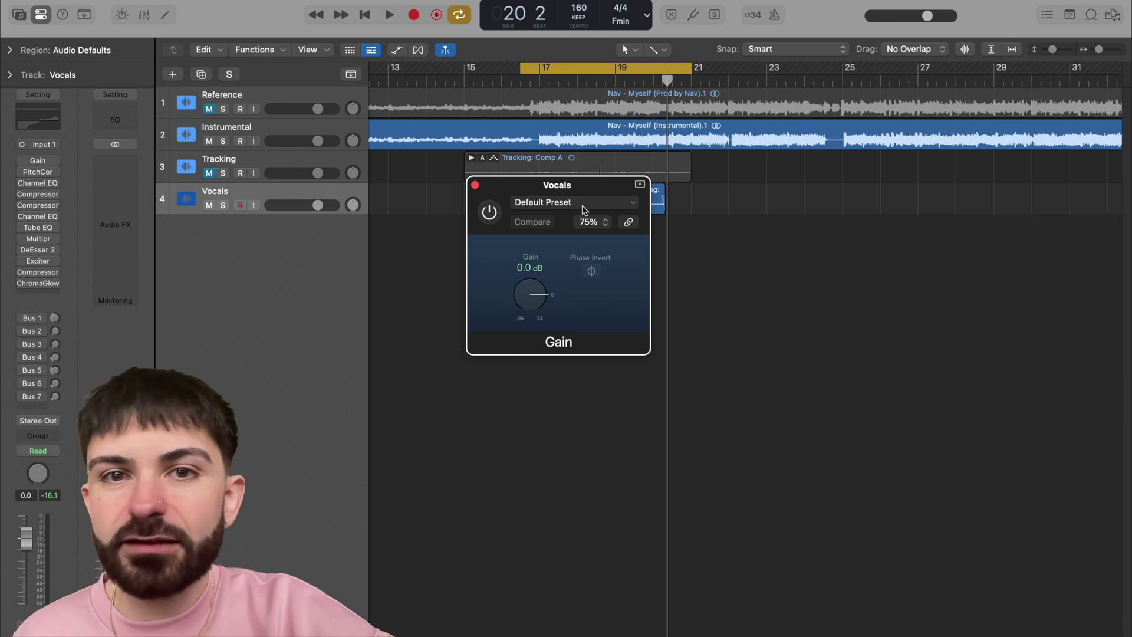
mouse_move(538, 299)
left_mouse_down()
mouse_move(538, 287)
mouse_move(532, 302)
left_mouse_up()
left_click(475, 185)
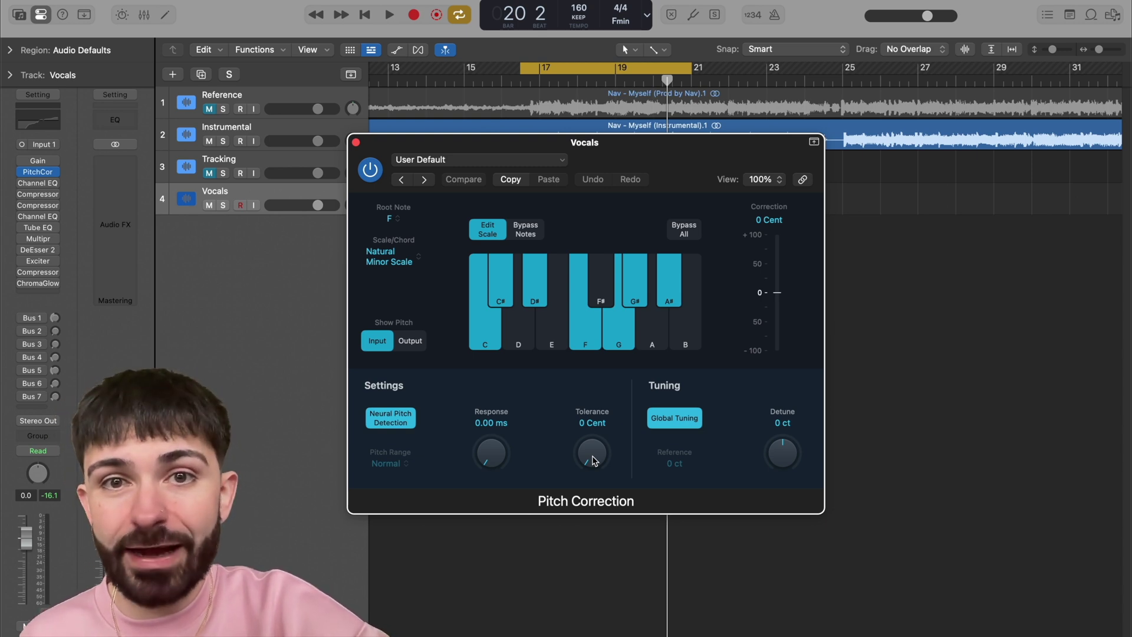
Close the Pitch Correction window and play the loop to hear the pitch-corrected vocals.
left_click(356, 142)
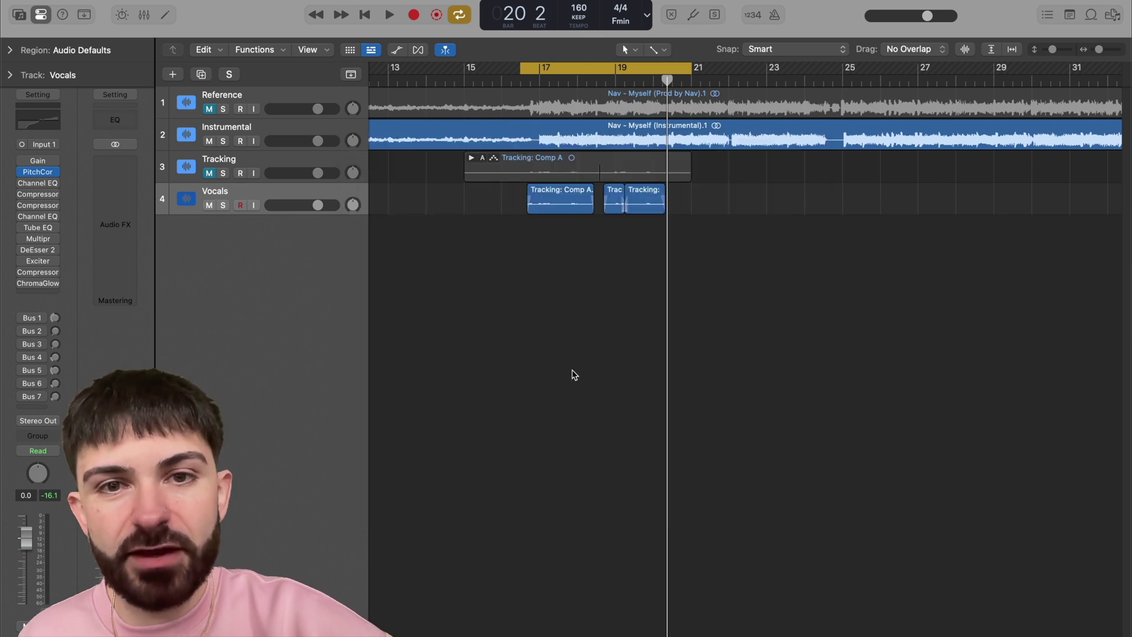
key("space")
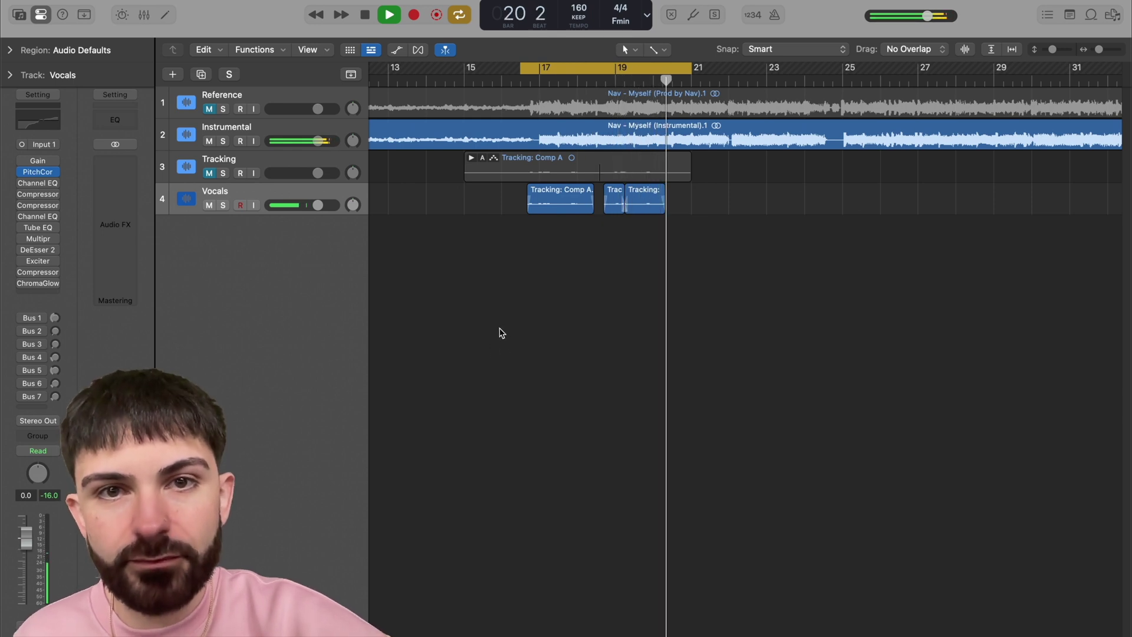
key("space")
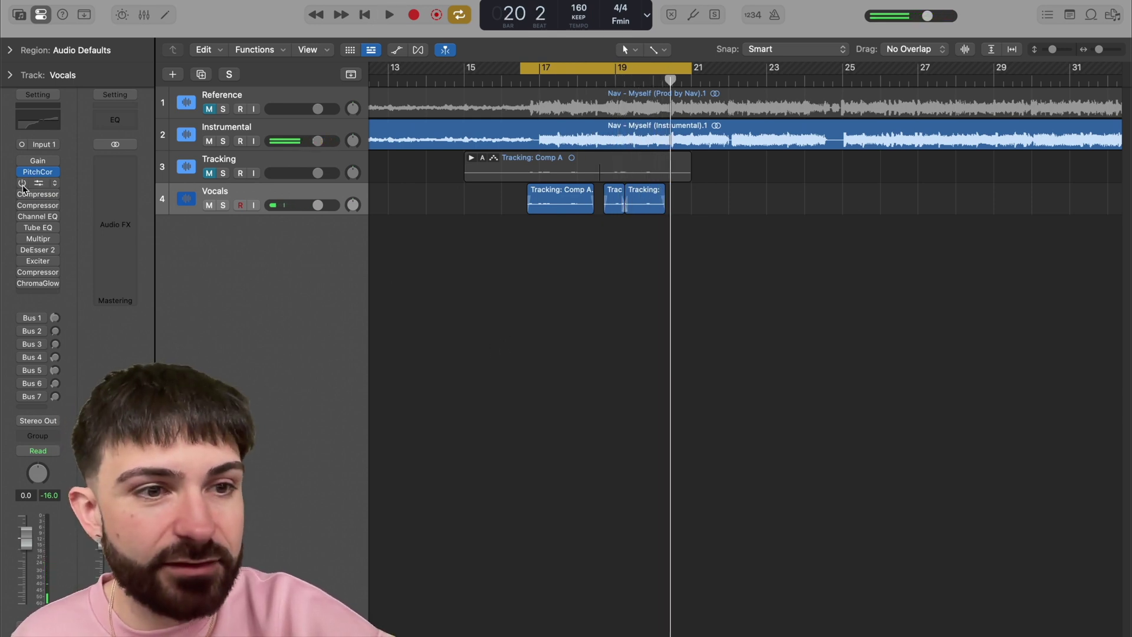
Enable the first Channel EQ on the Vocals track, review its bands and audition the loop with it active.
left_click(39, 183)
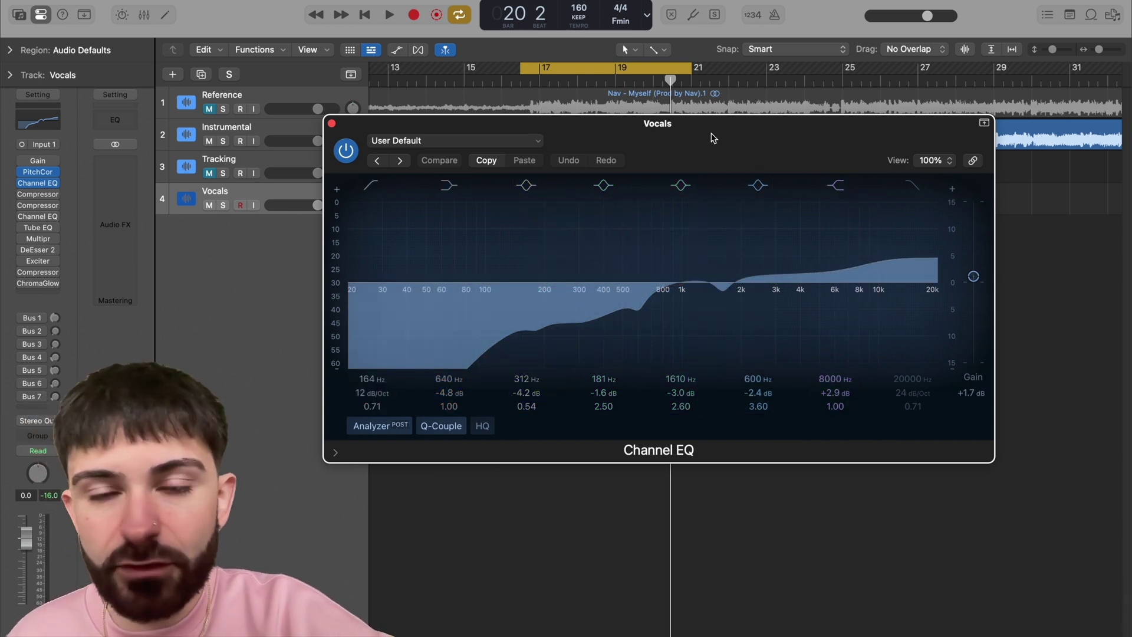
left_click_drag(691, 145, 680, 158)
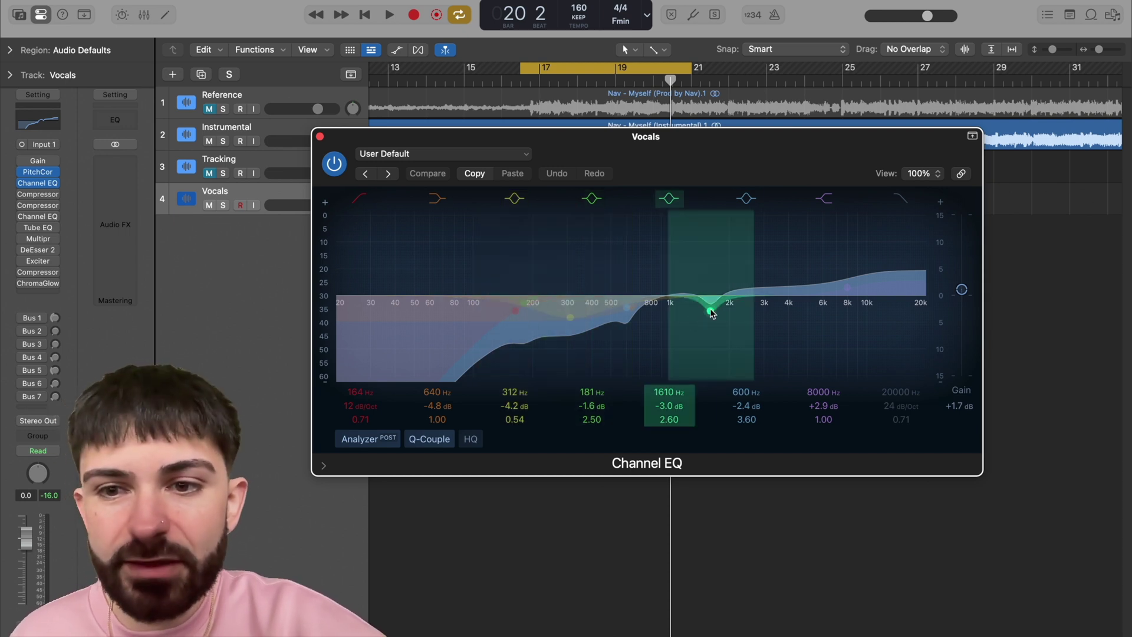
left_click_drag(709, 152, 723, 170)
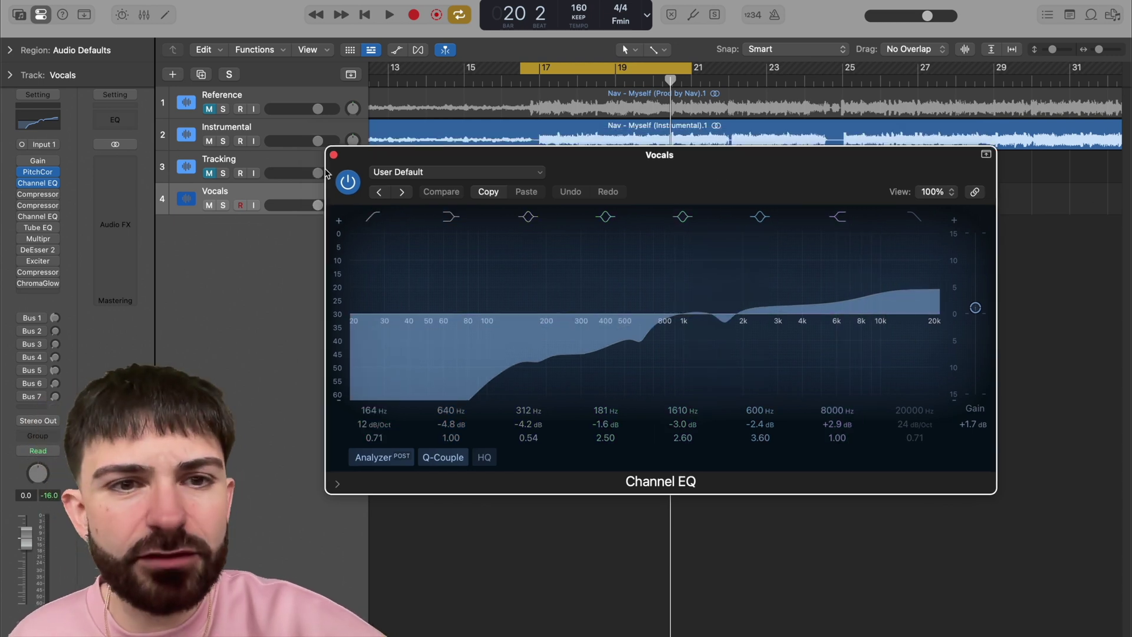
left_click_drag(513, 171, 525, 155)
key("space")
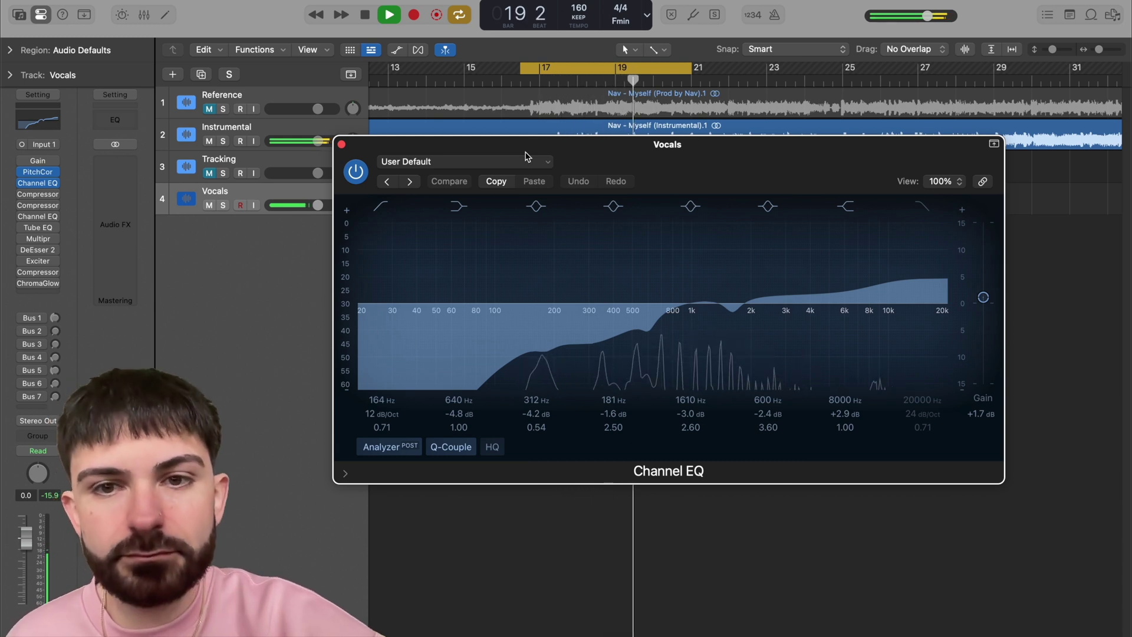
left_click(342, 144)
key("space")
Enable the first Compressor on the Vocals track, review its Studio FET settings and audition the loop with it.
left_click(38, 194)
left_click_drag(687, 171, 657, 136)
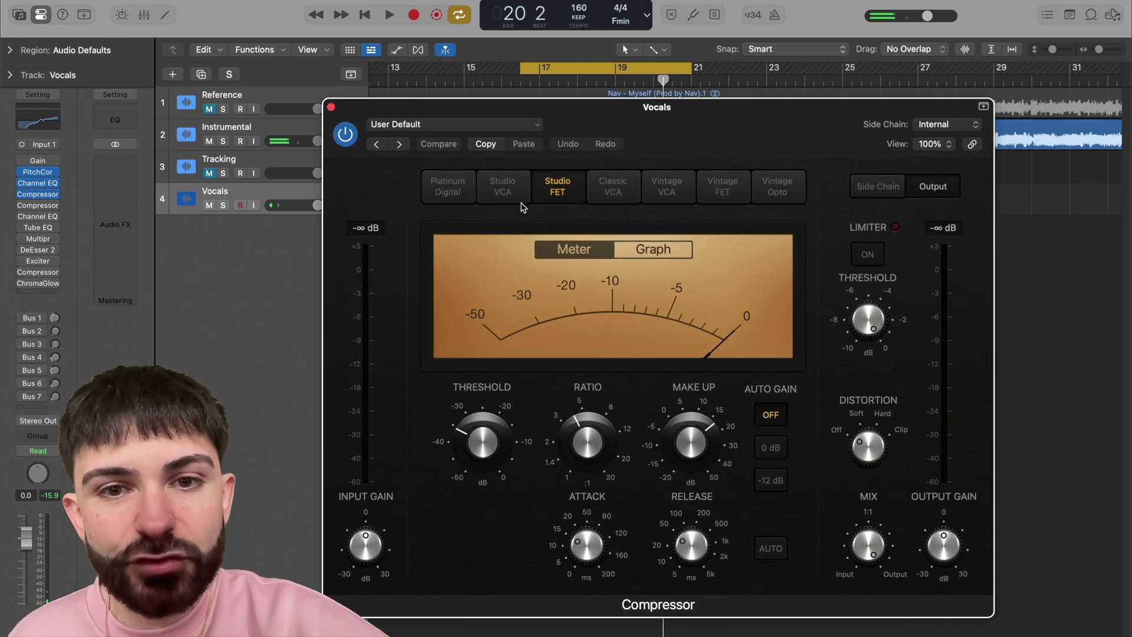
mouse_move(580, 442)
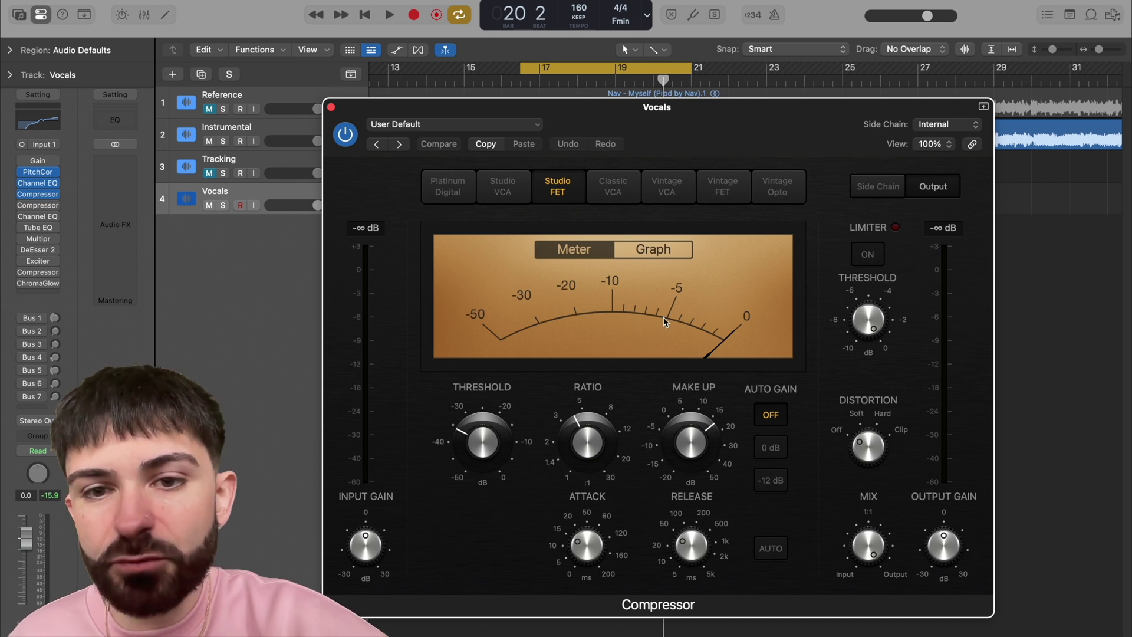
left_click_drag(706, 126, 703, 117)
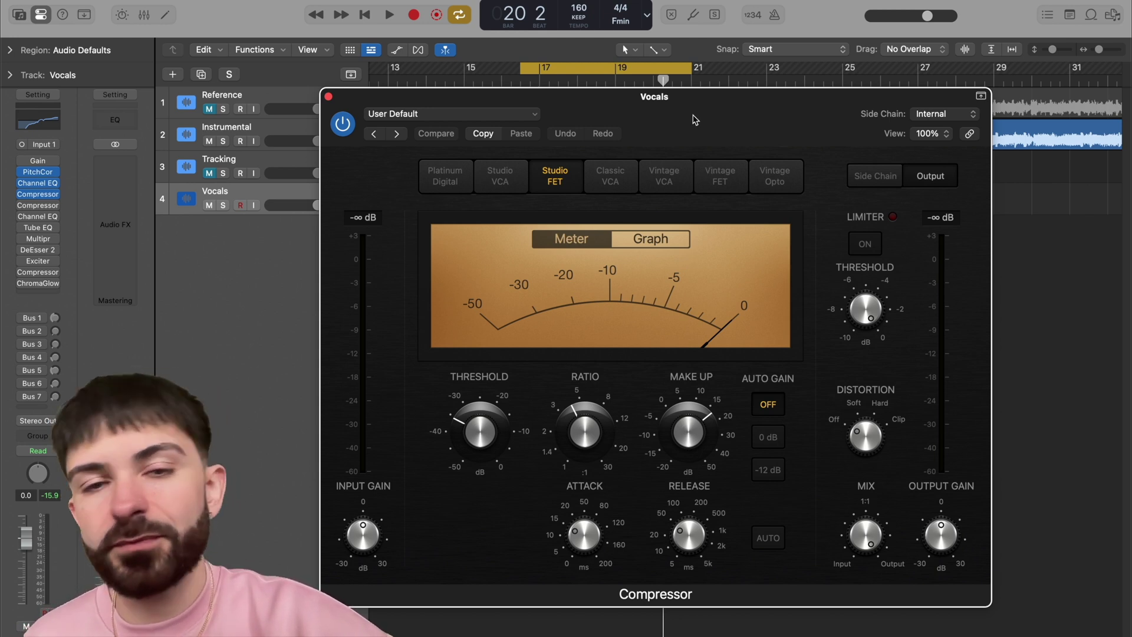
key("space")
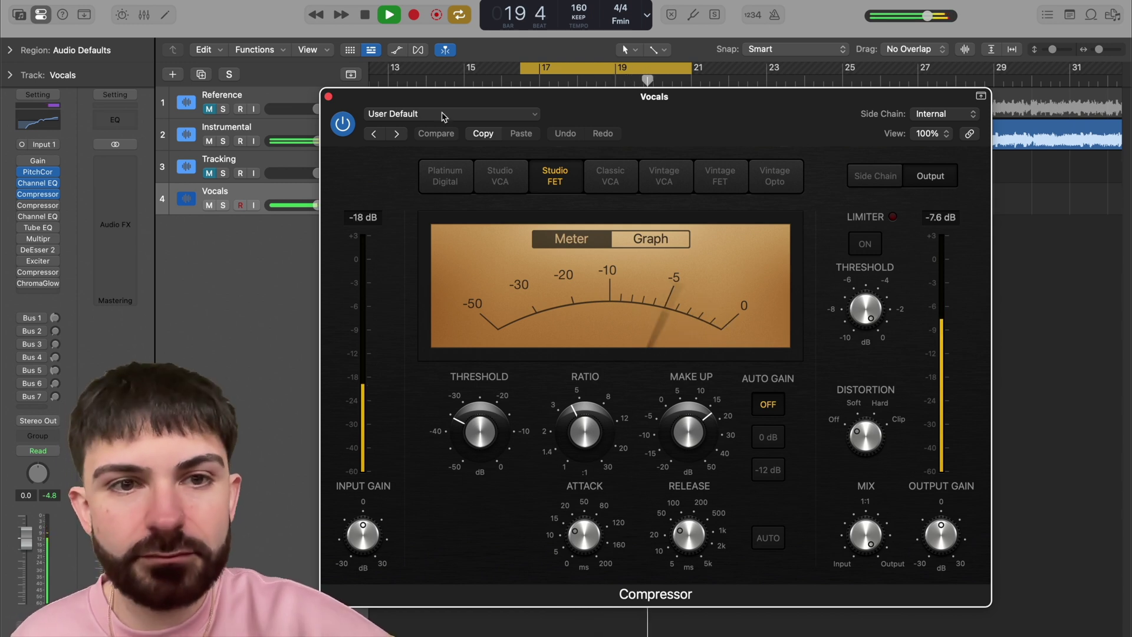
key("space")
left_click(329, 96)
Enable the second Compressor on the Vocals track, review its Studio VCA threshold, release and output gain, and audition the loop.
mouse_move(23, 208)
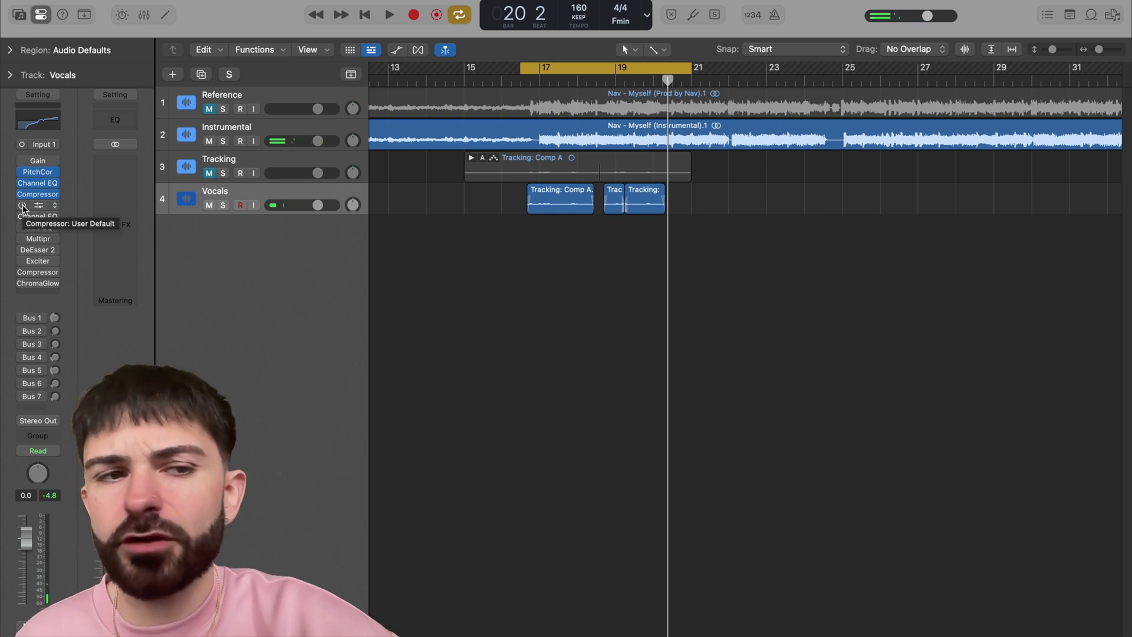
left_click(36, 205)
left_click_drag(717, 144, 711, 103)
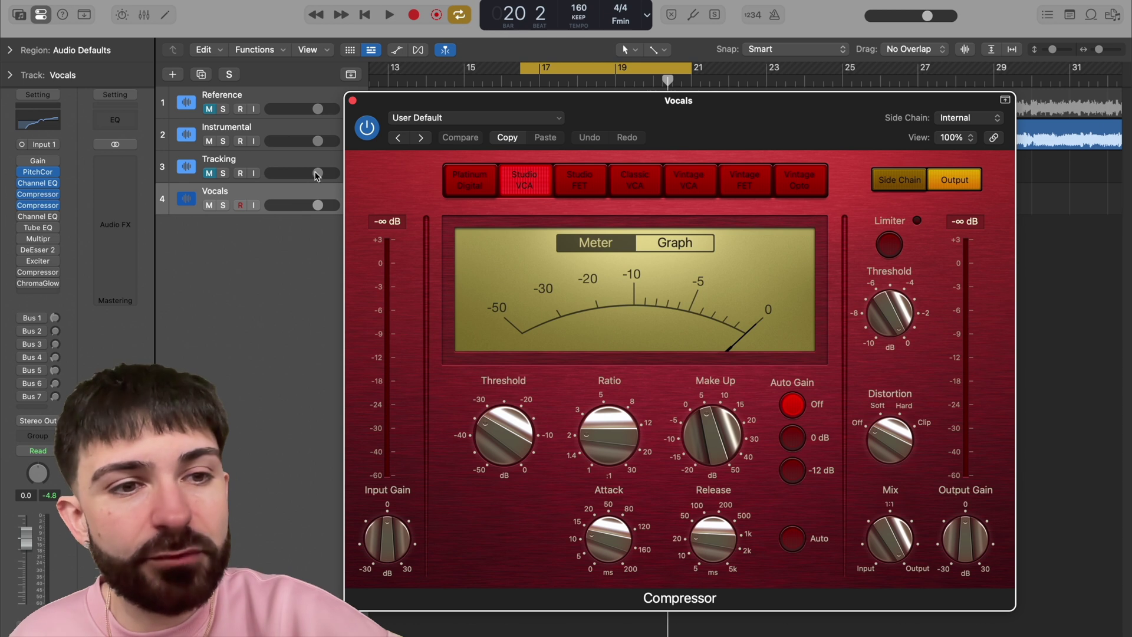
mouse_move(513, 423)
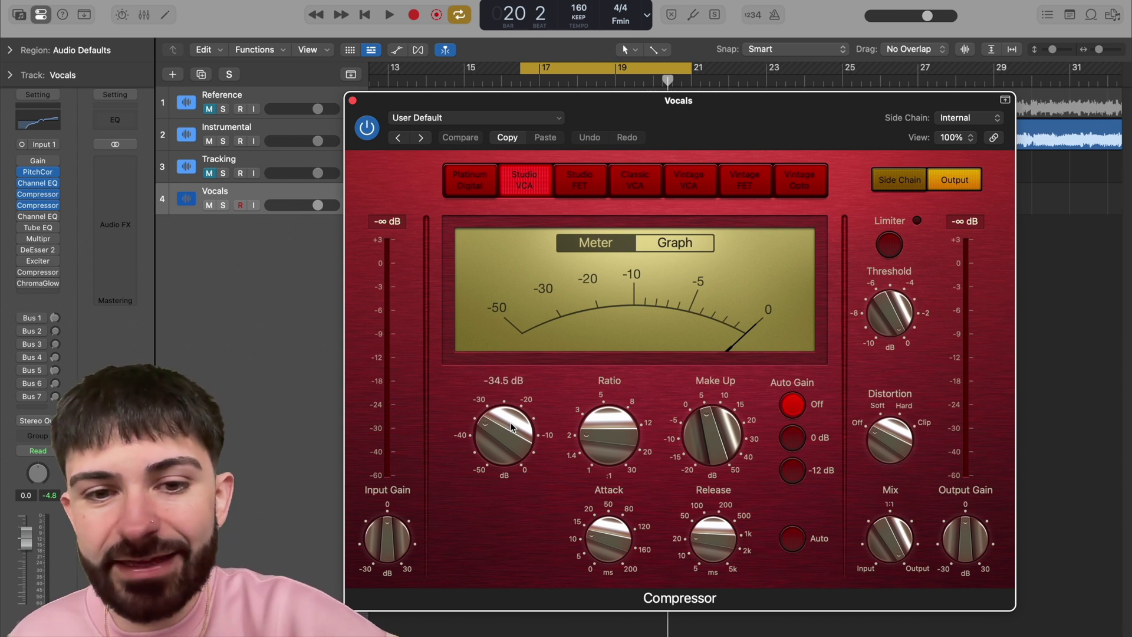
mouse_move(750, 536)
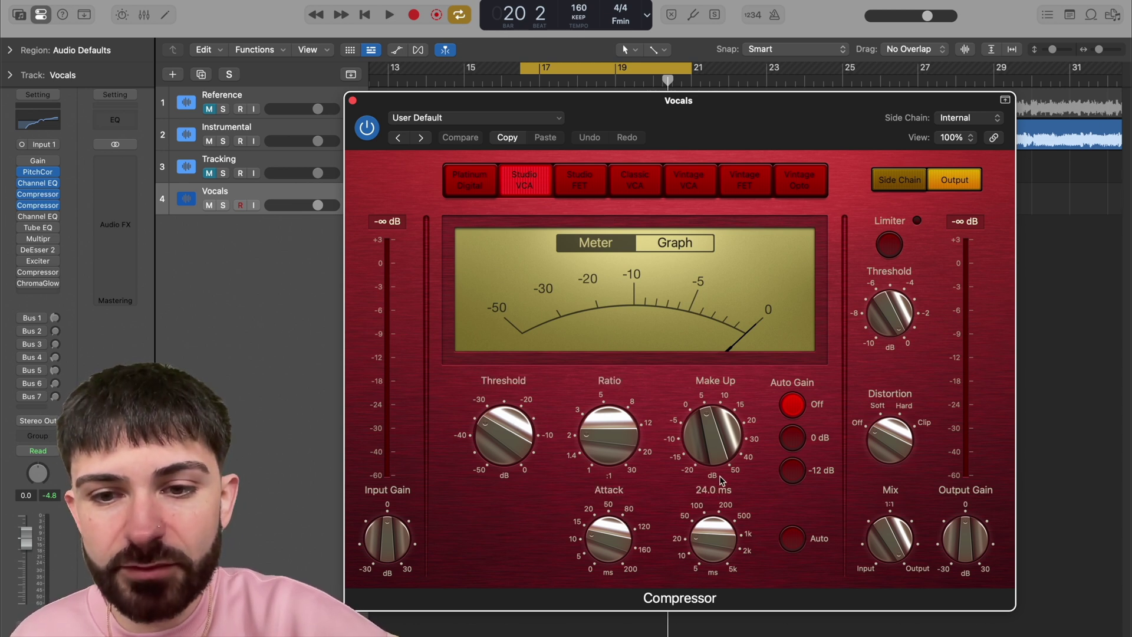
mouse_move(990, 543)
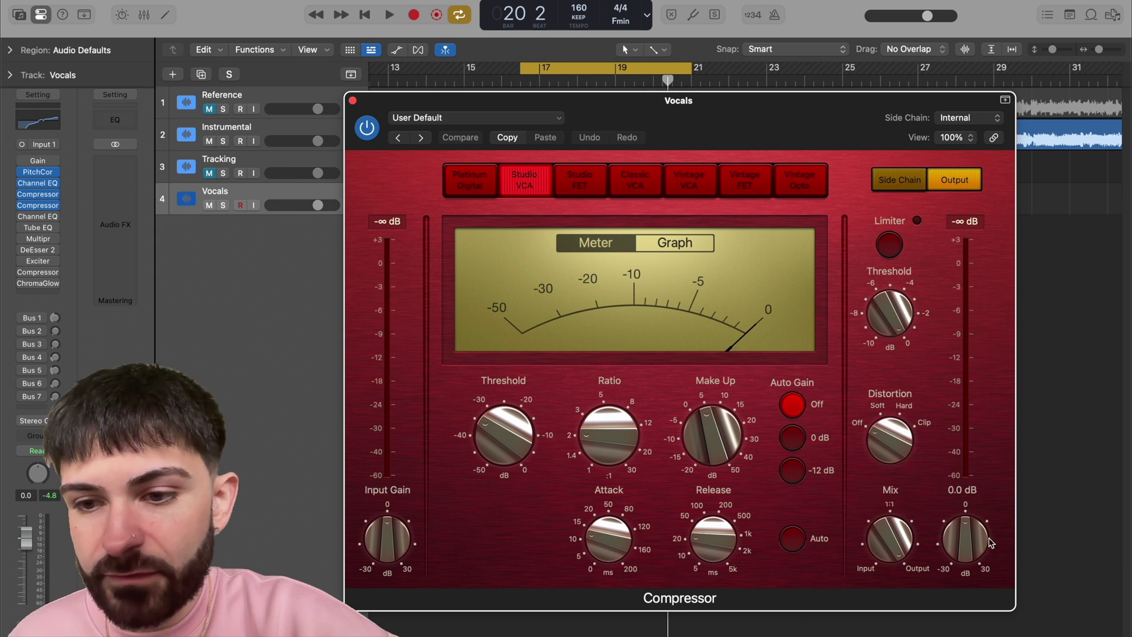
left_click_drag(783, 116, 784, 91)
key("space")
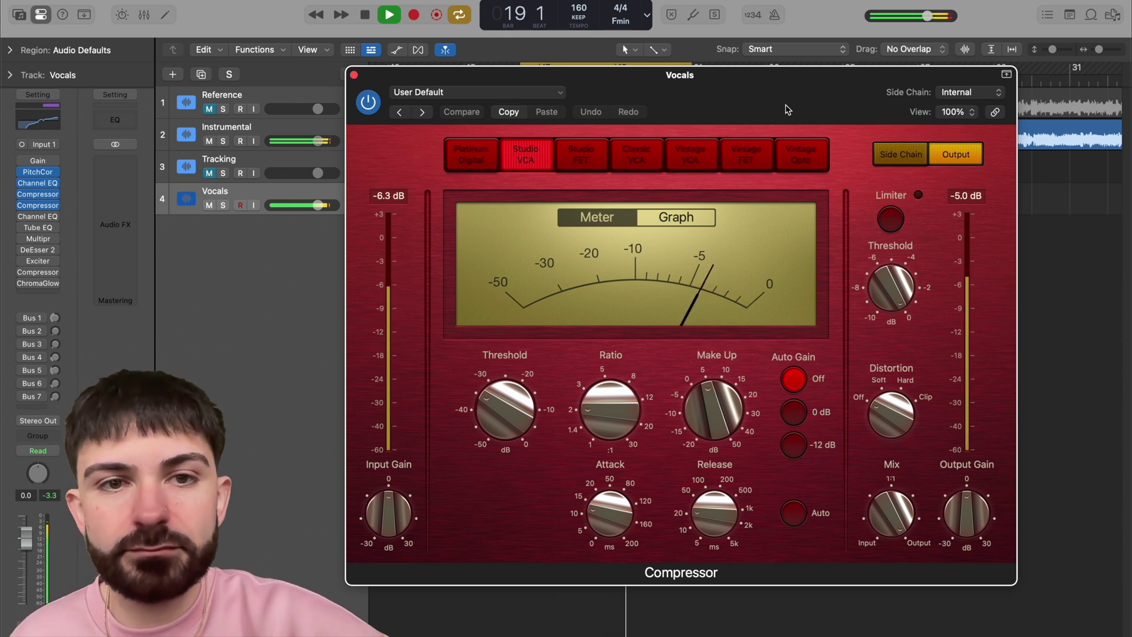
left_click(353, 76)
key("space")
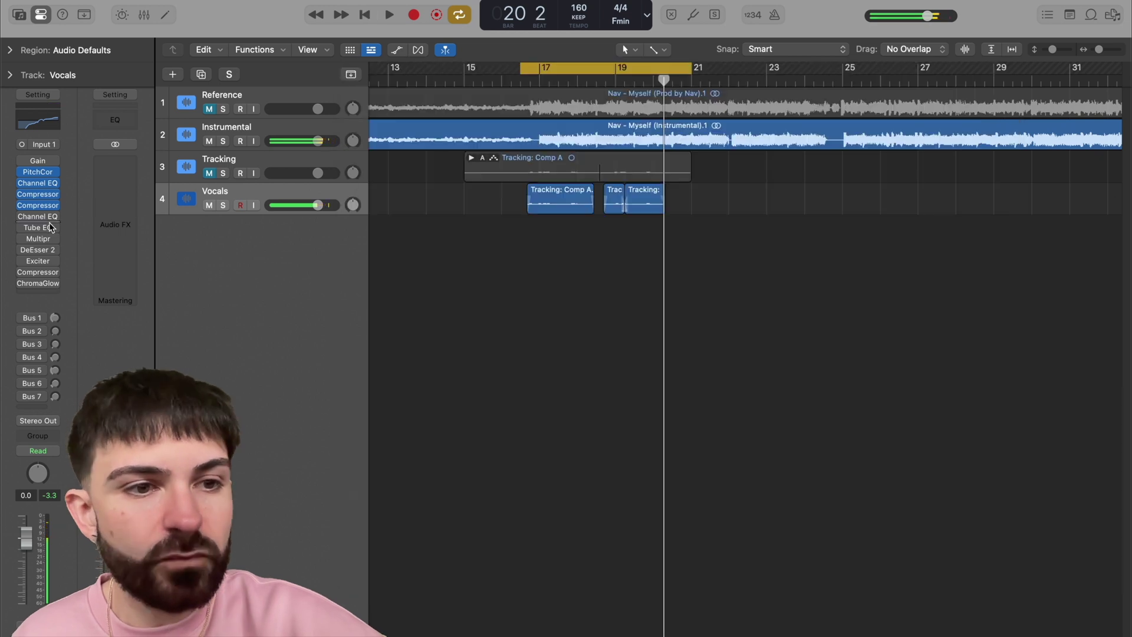
Enable the second Channel EQ on the Vocals track, review its low-mid cuts and audition the loop with it active.
left_click(38, 216)
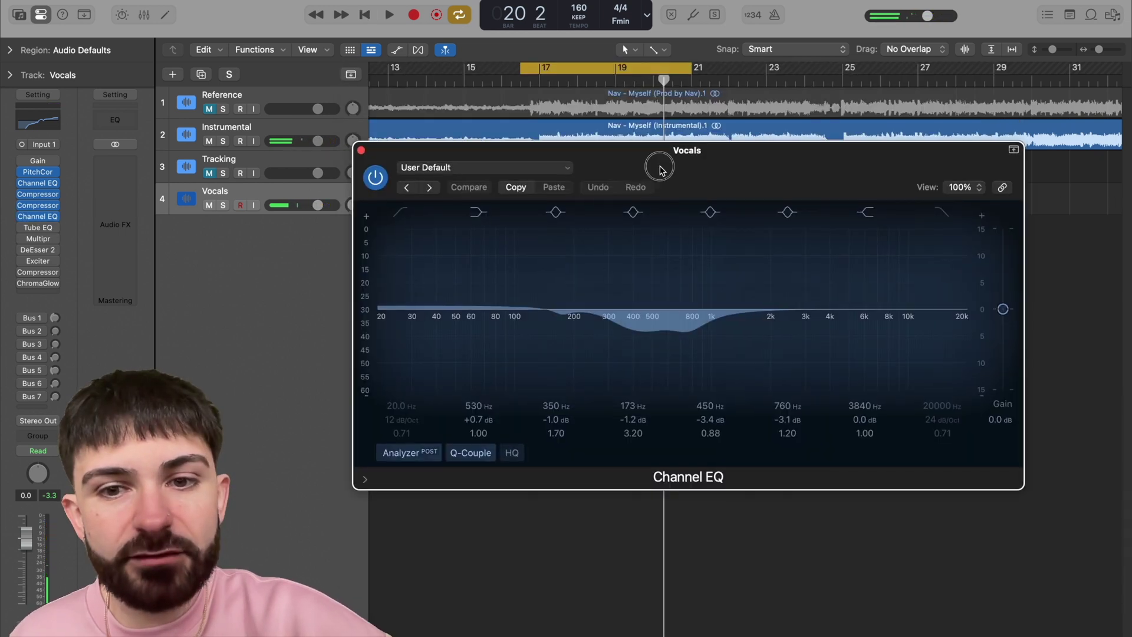
left_click_drag(659, 165, 613, 152)
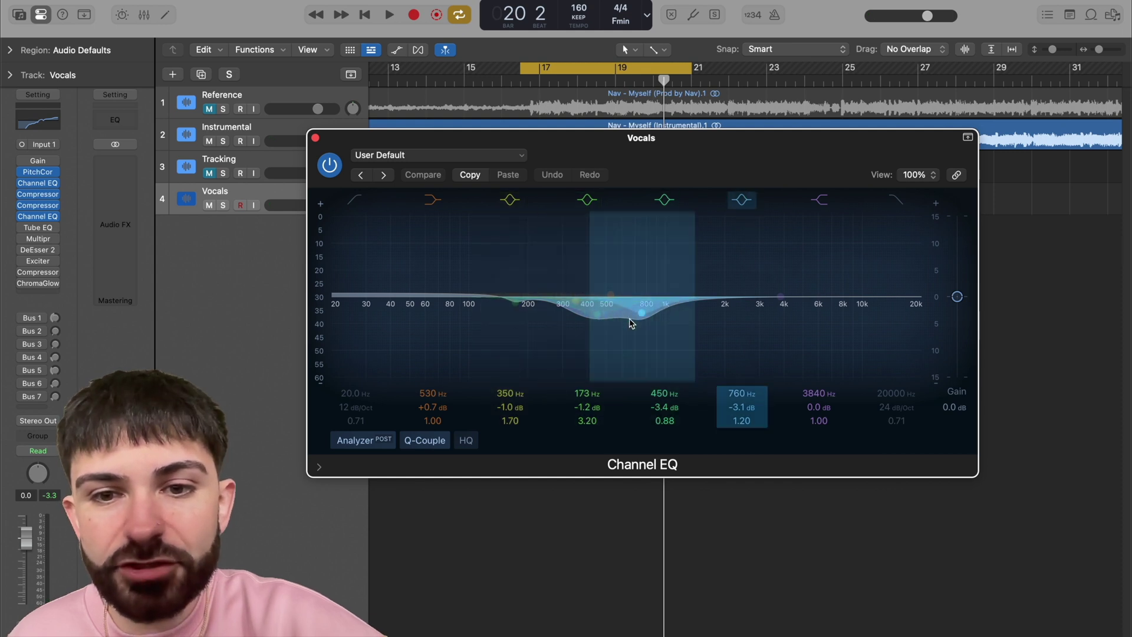
left_click_drag(616, 159, 625, 177)
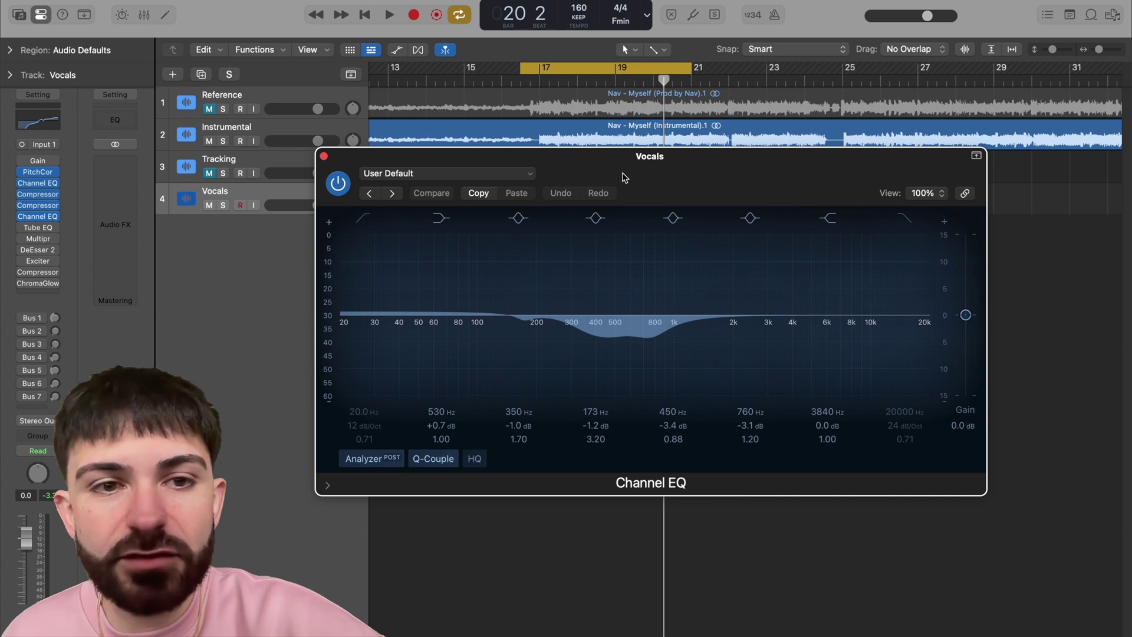
key("space")
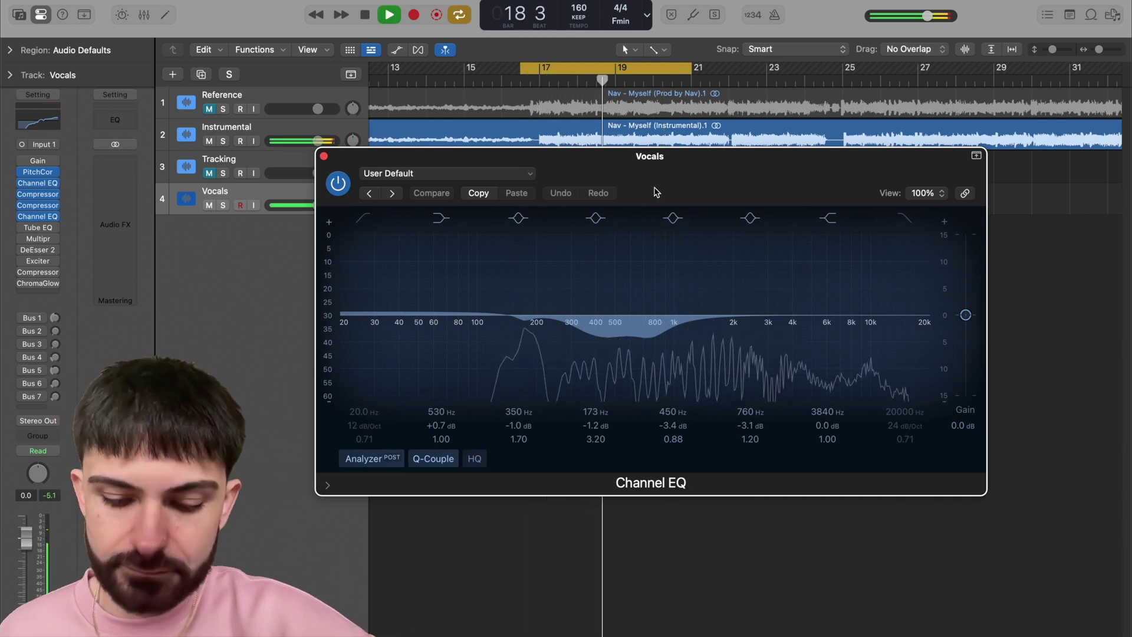
key("space")
left_click(324, 155)
Enable the Vintage Tube EQ on the Vocals track, review its boost, bandwidth and drive settings, and audition the loop.
mouse_move(21, 230)
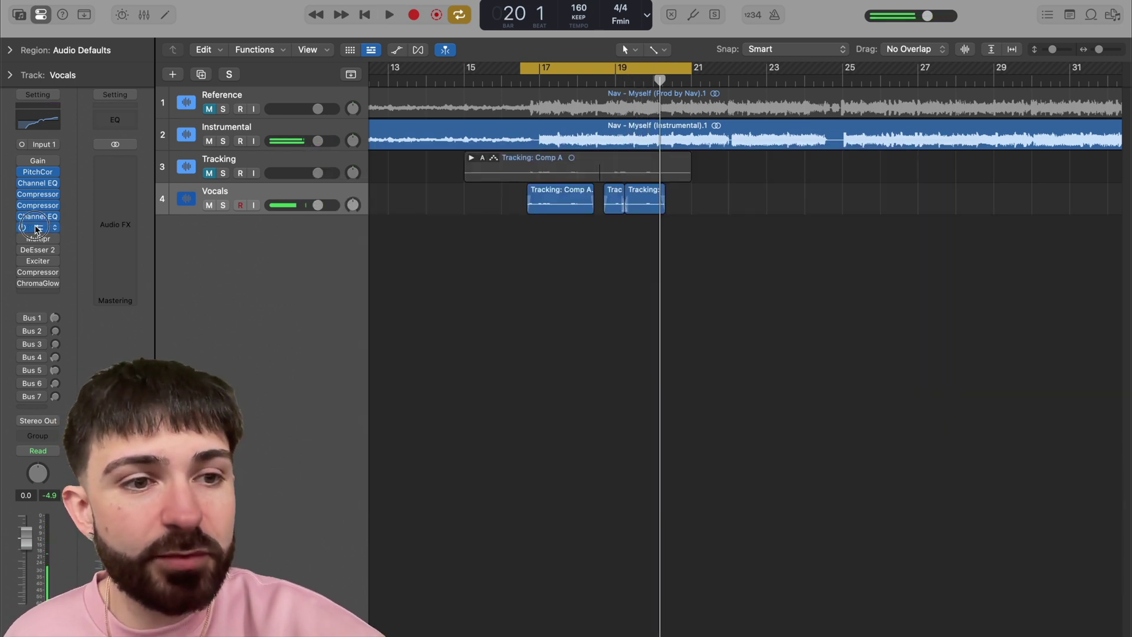
left_click(37, 227)
mouse_move(658, 215)
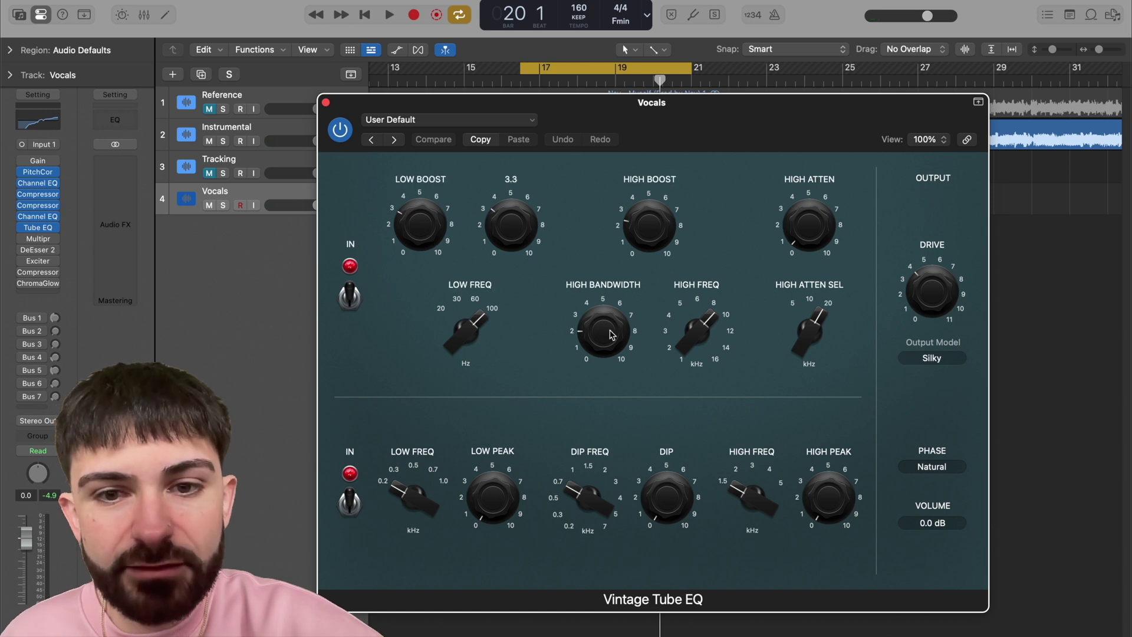
mouse_move(925, 296)
mouse_move(657, 506)
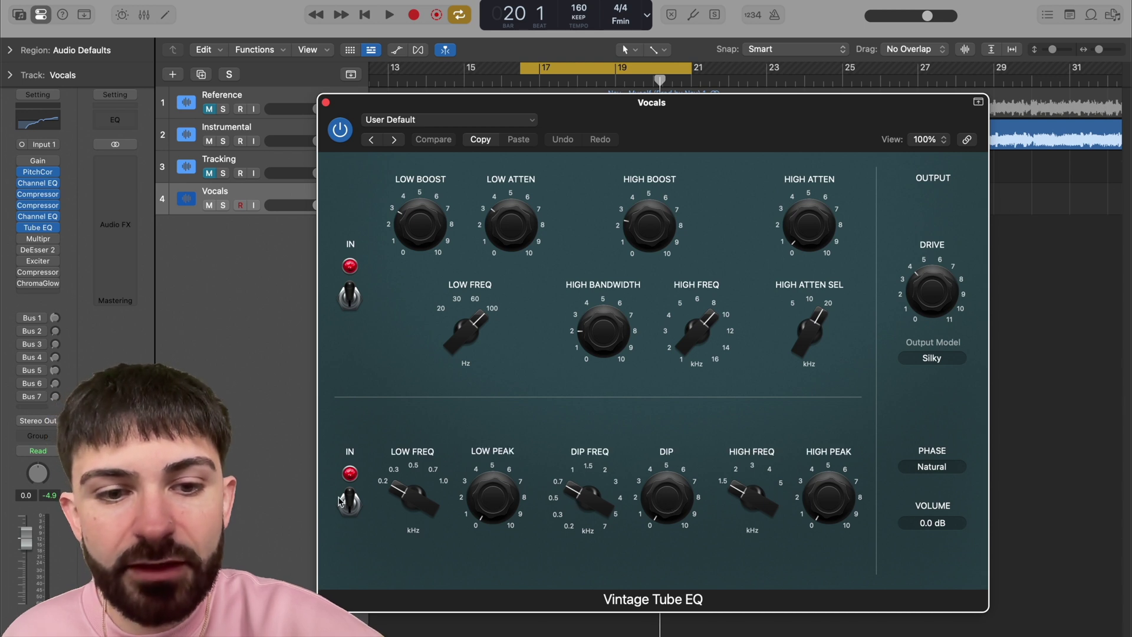
left_click_drag(735, 118, 735, 131)
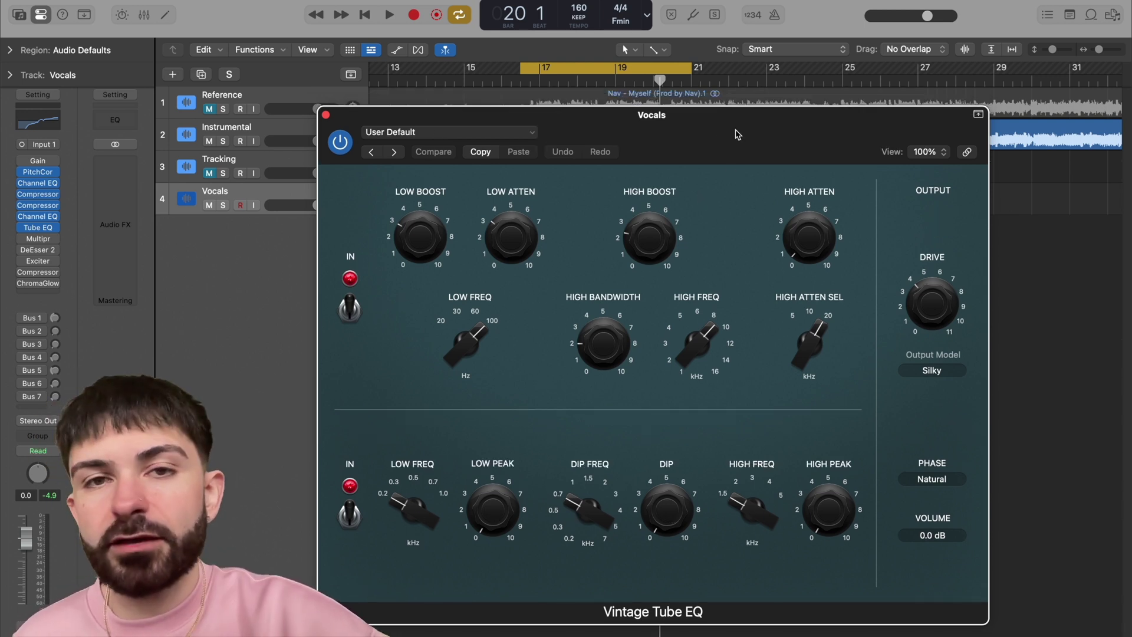
left_click_drag(727, 147, 714, 130)
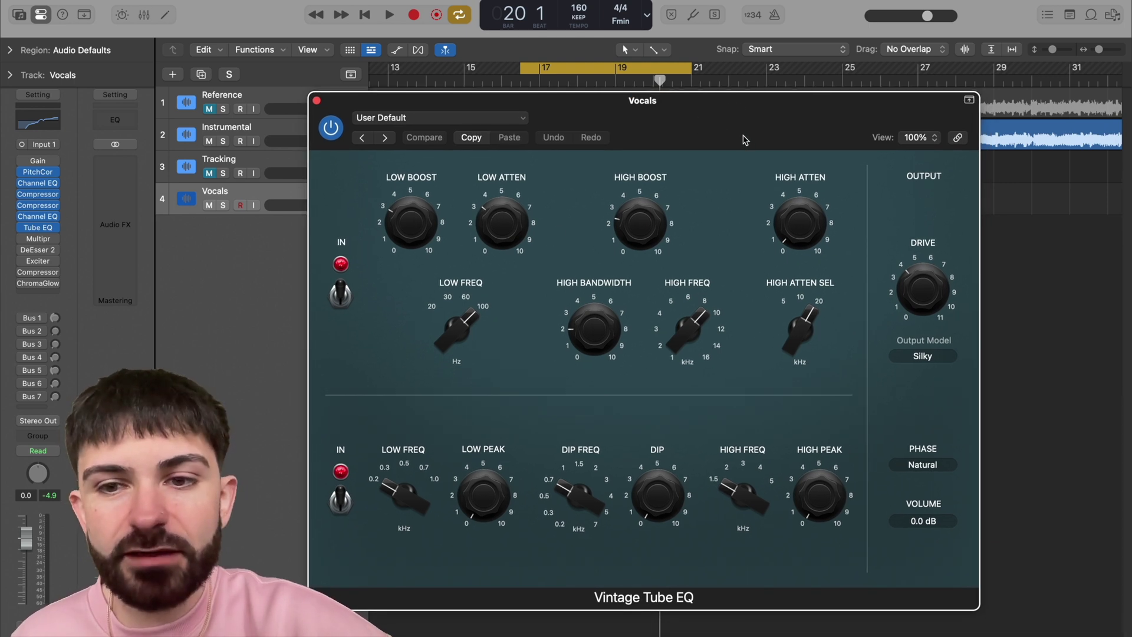
key("space")
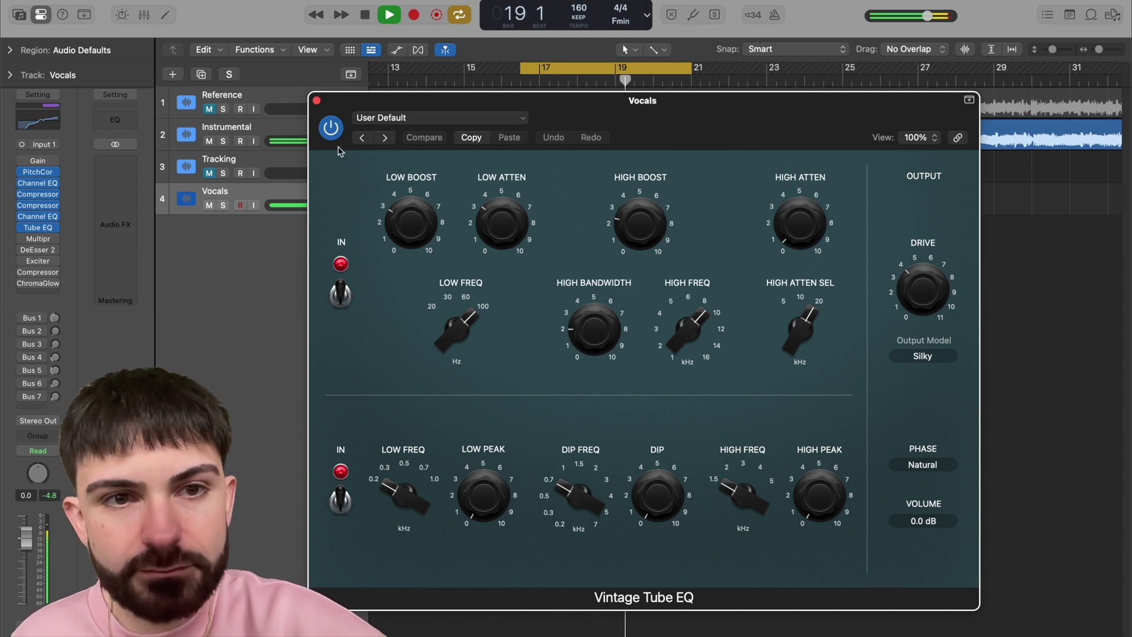
left_click(318, 101)
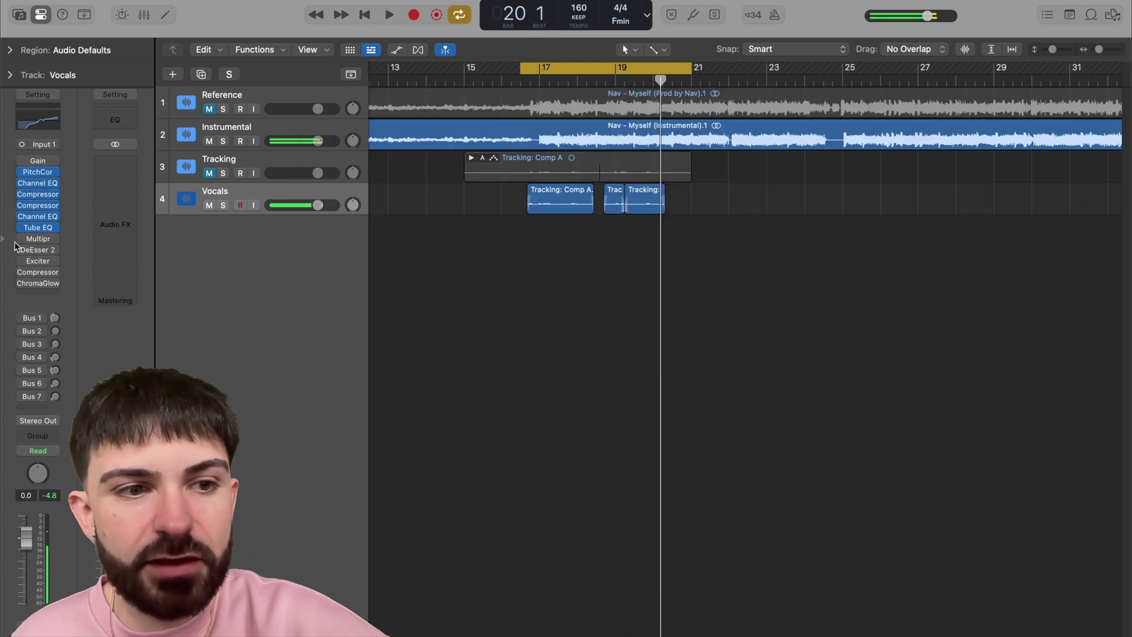
Enable the Multipressor on the Vocals track, review its four bands and audition the loop with it active.
left_click(39, 239)
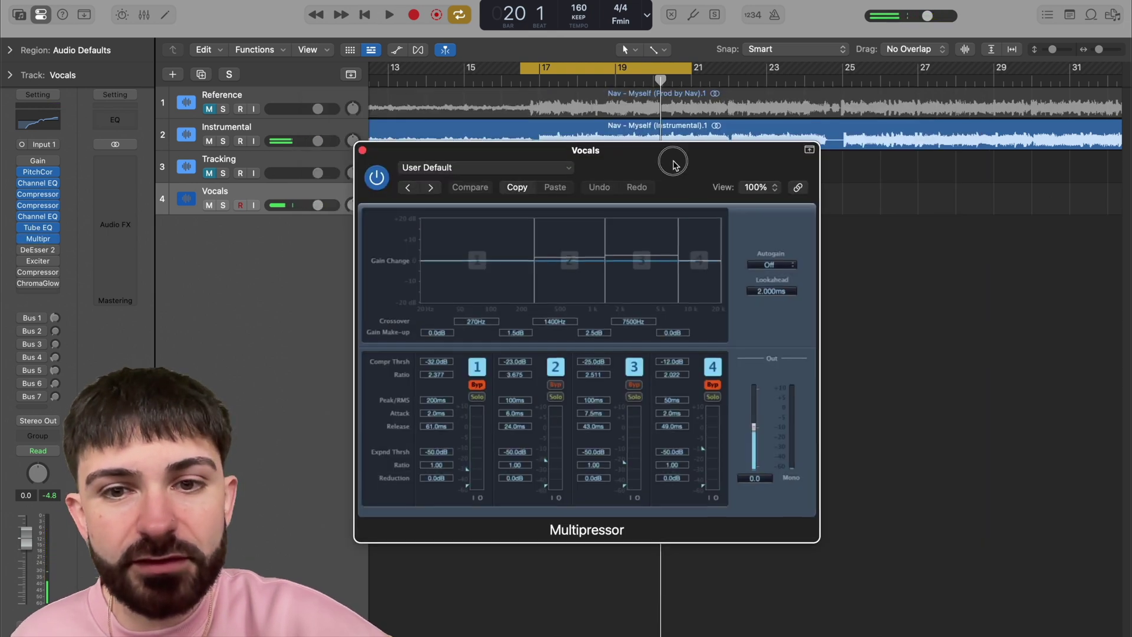
left_click_drag(671, 158, 694, 154)
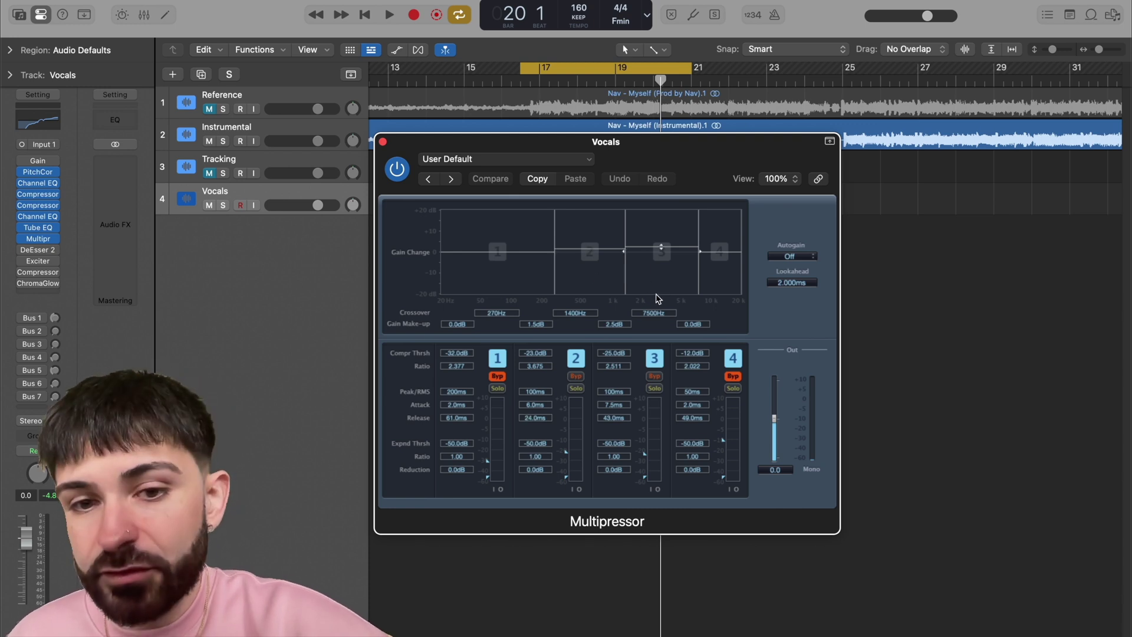
left_click_drag(697, 163, 709, 159)
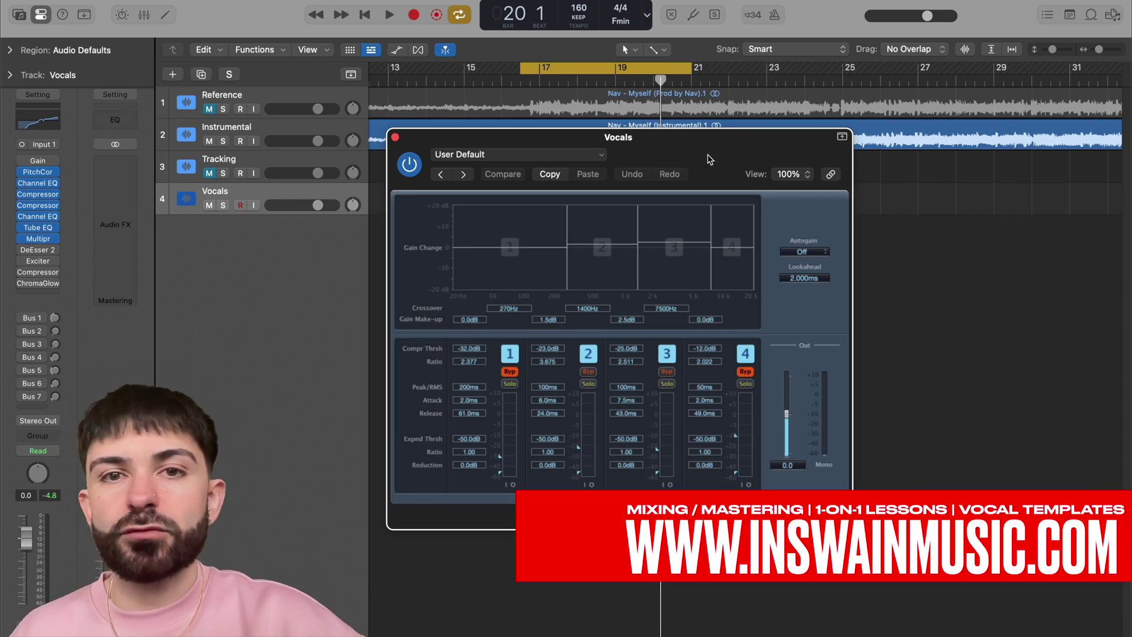
key("space")
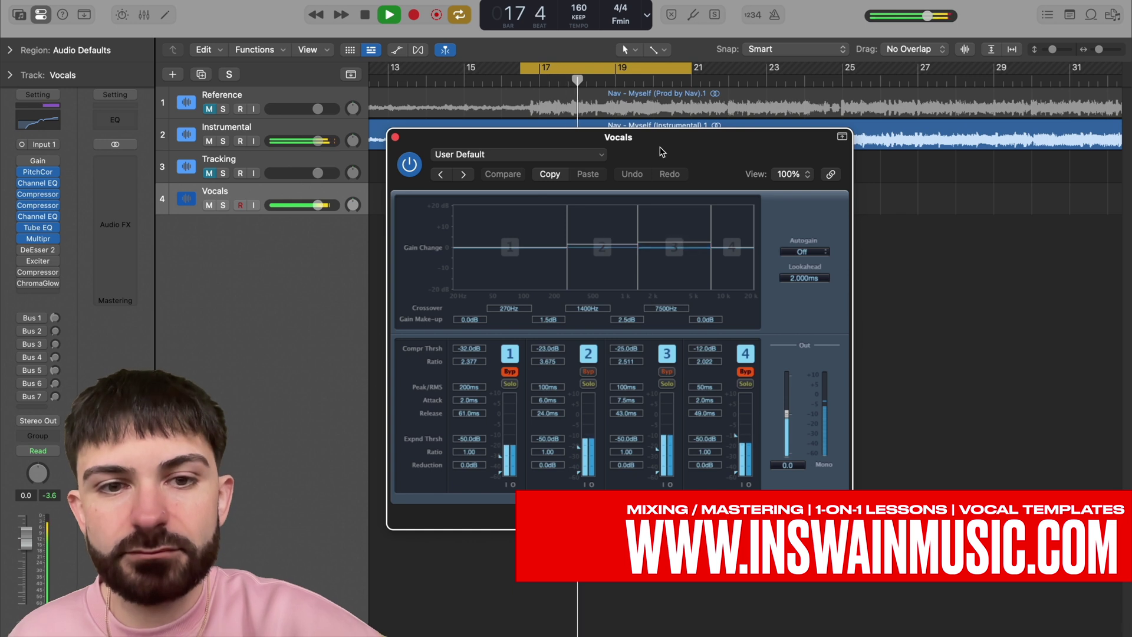
key("space")
left_click(395, 138)
Enable DeEsser 2 on the Vocals track and audition the loop with its reduction meter in view.
left_click(27, 249)
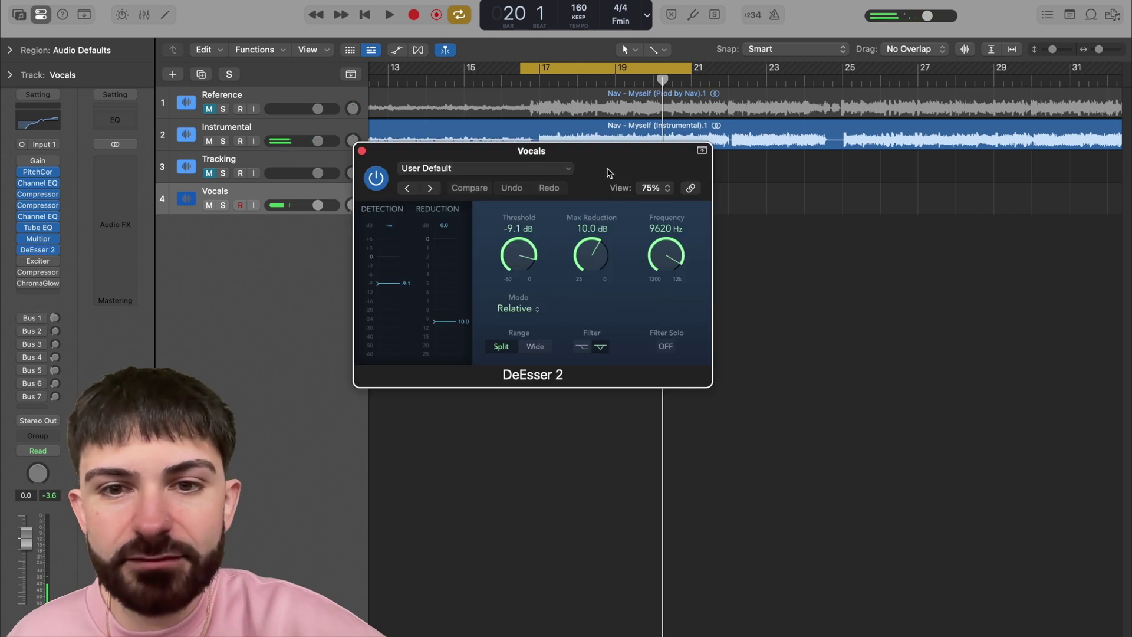
left_click_drag(570, 158, 694, 196)
key("space")
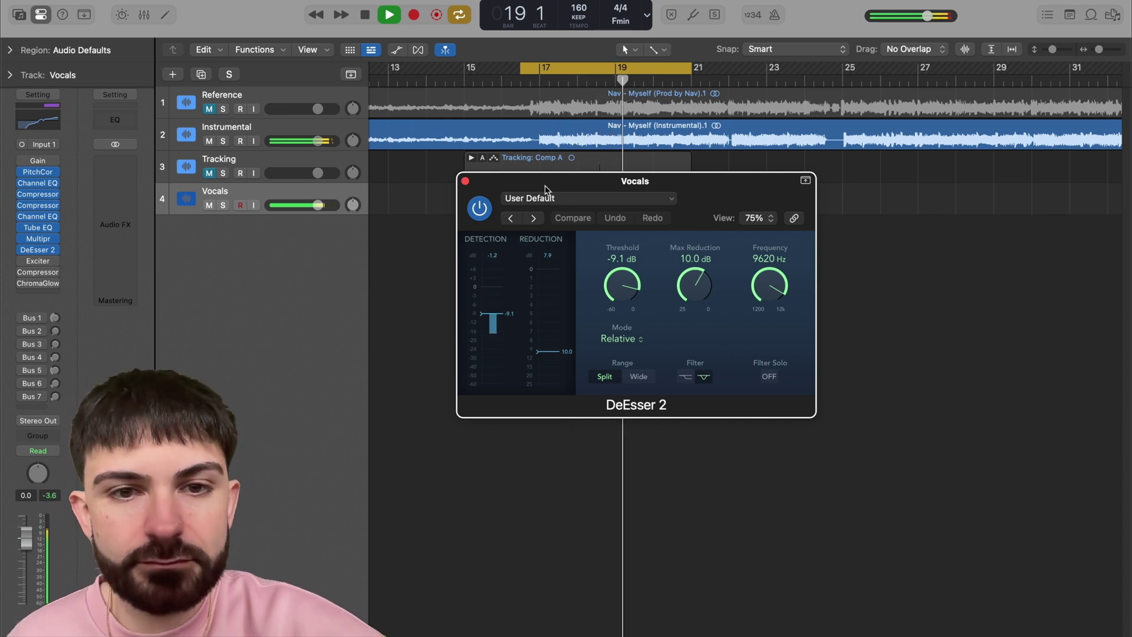
key("space")
left_click(465, 182)
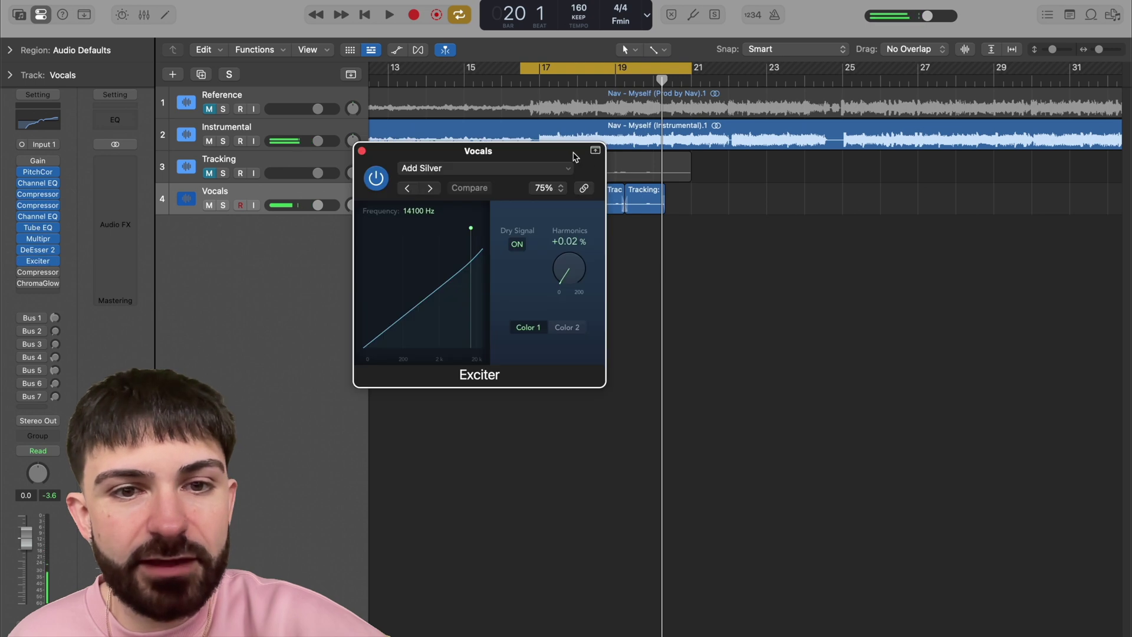
Enable the Exciter on the Vocals track, review its frequency and harmonics settings, and audition the loop.
left_click_drag(575, 158, 609, 154)
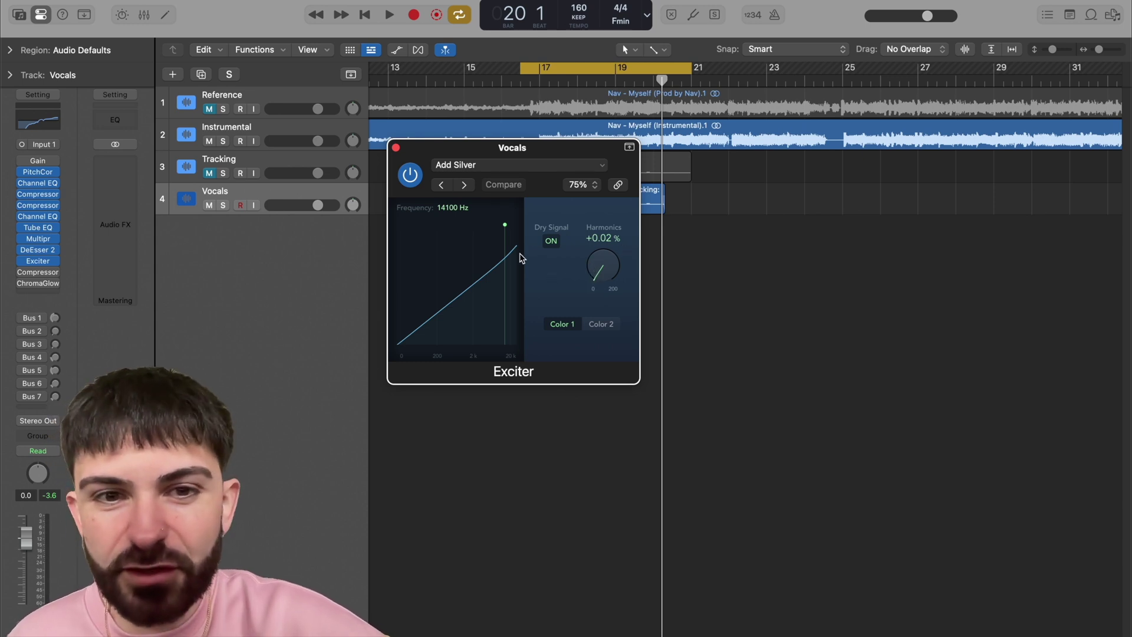
left_click_drag(462, 156, 549, 169)
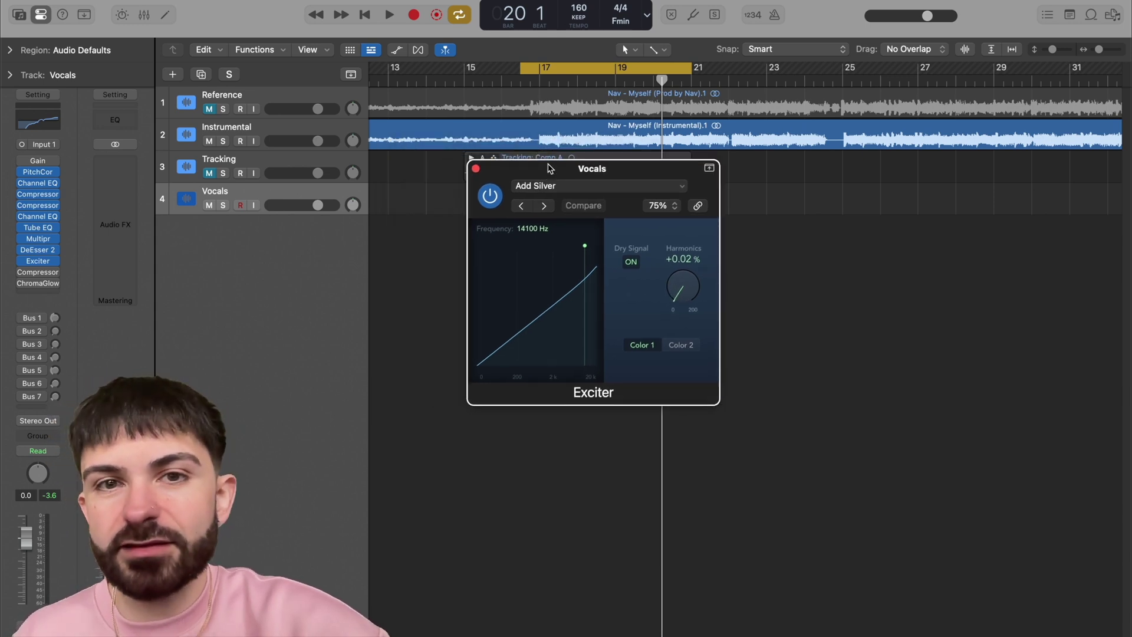
key("space")
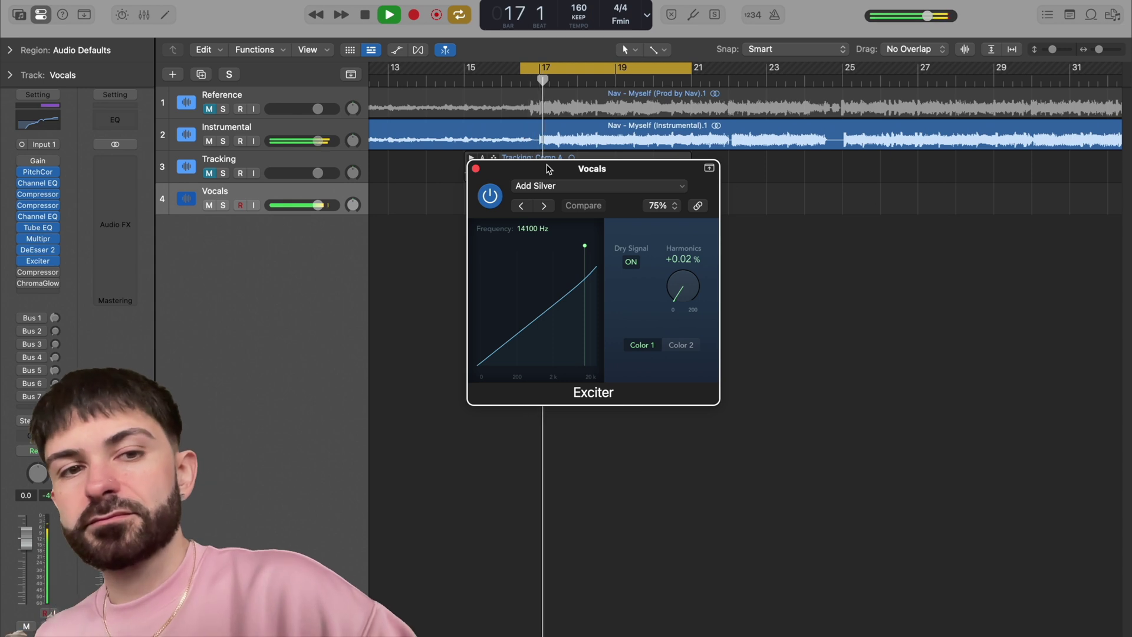
left_click(477, 170)
key("space")
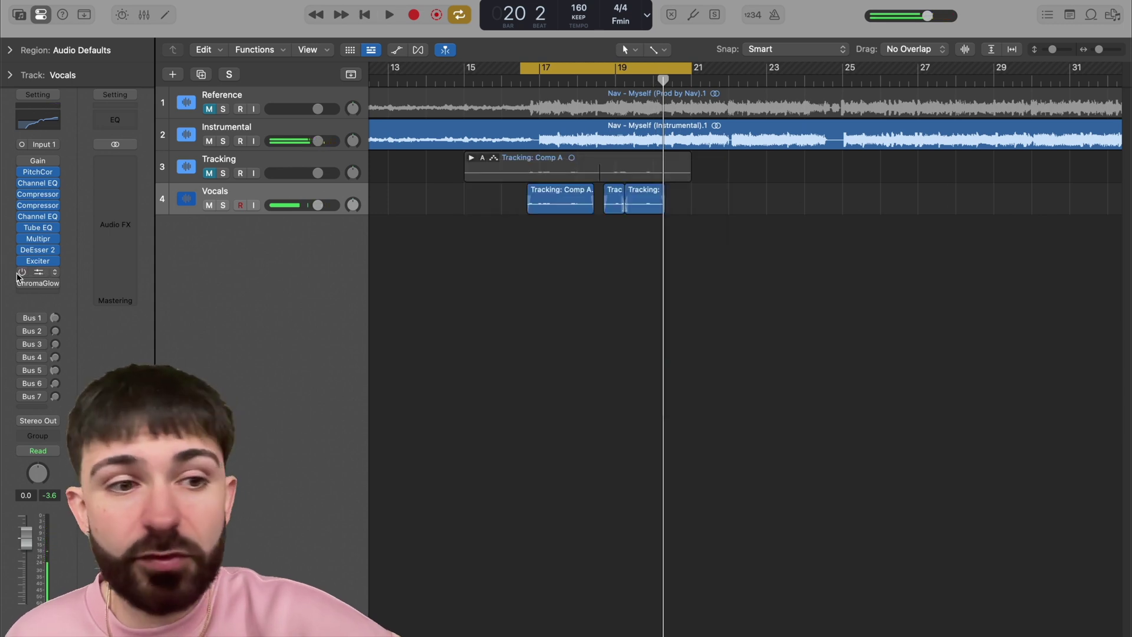
Enable the third Compressor on the Vocals track, review its Classic VCA threshold, mix and limiter settings, and audition the loop.
left_click(39, 272)
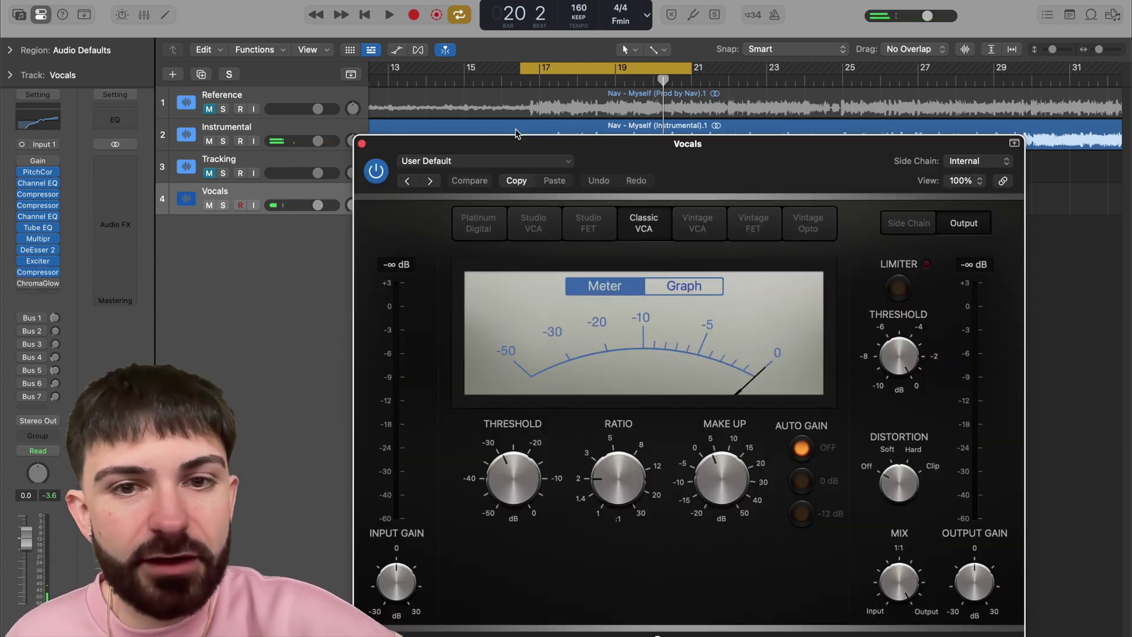
left_click_drag(719, 172, 656, 117)
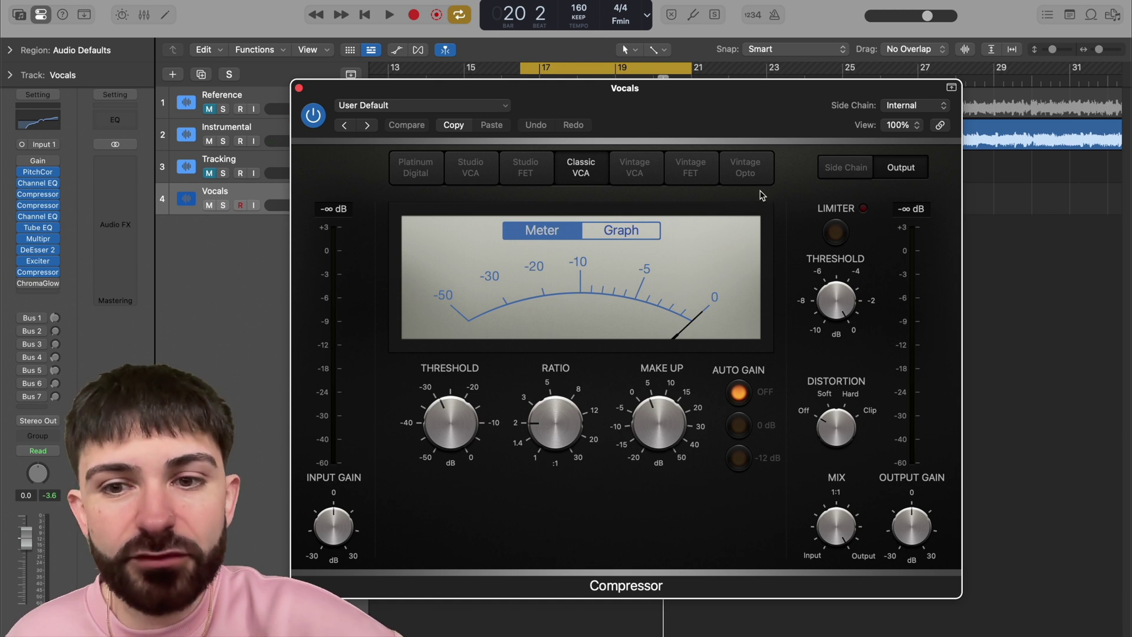
mouse_move(468, 420)
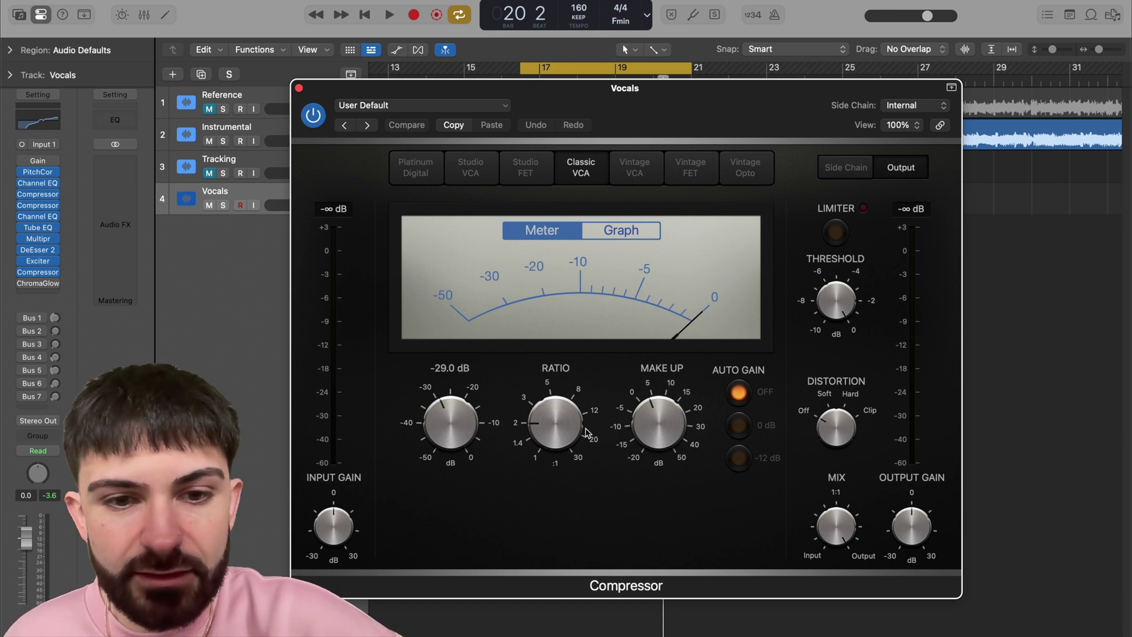
mouse_move(837, 532)
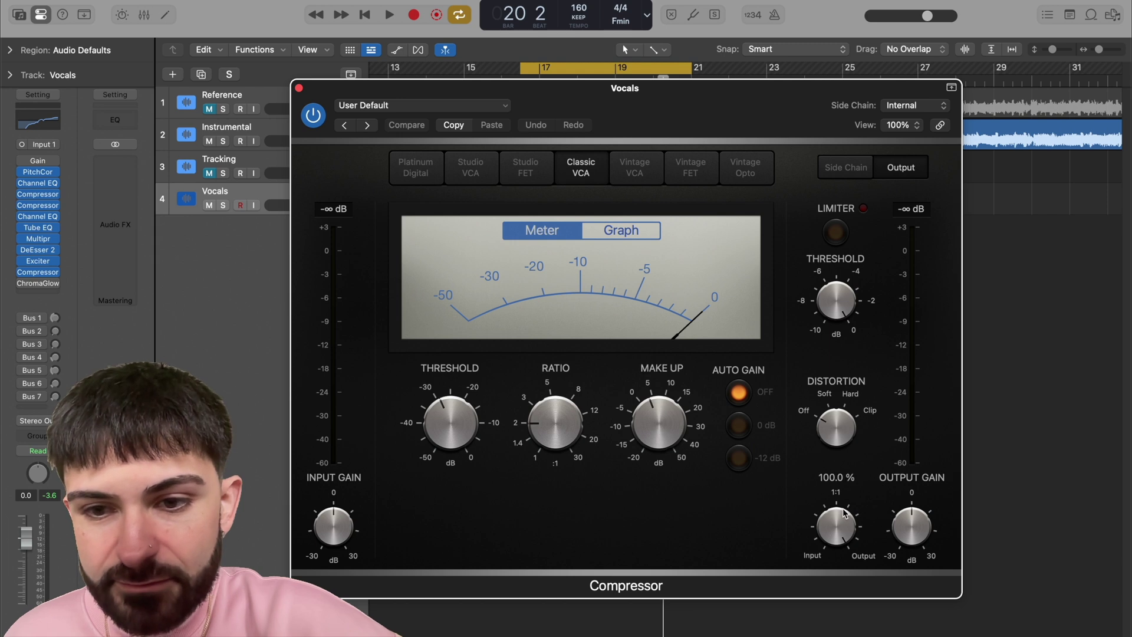
mouse_move(836, 296)
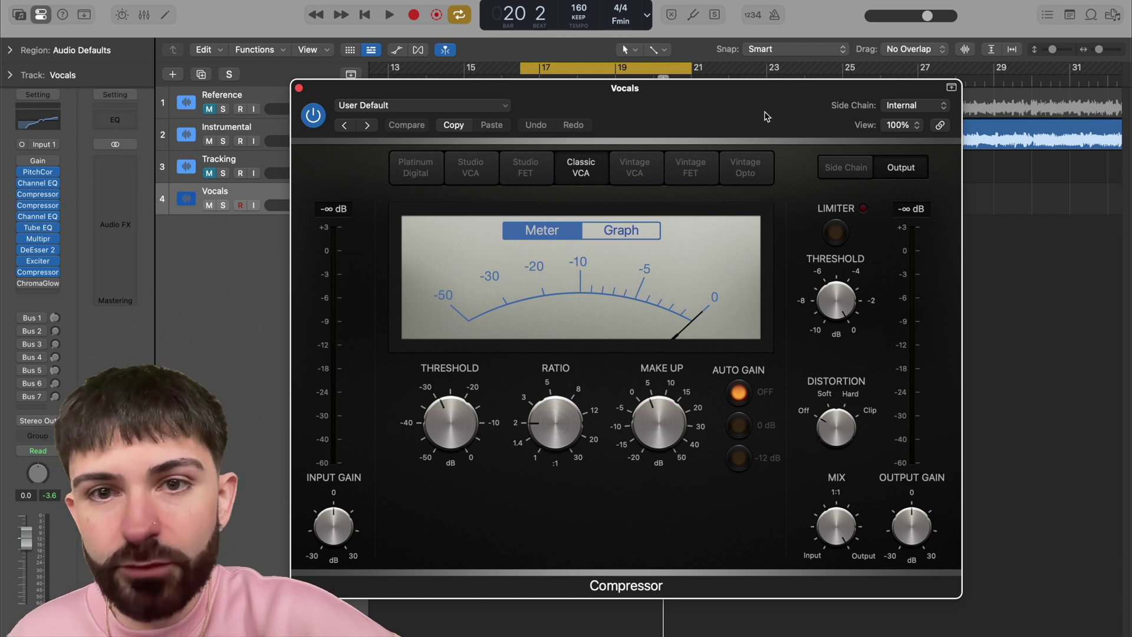
key("space")
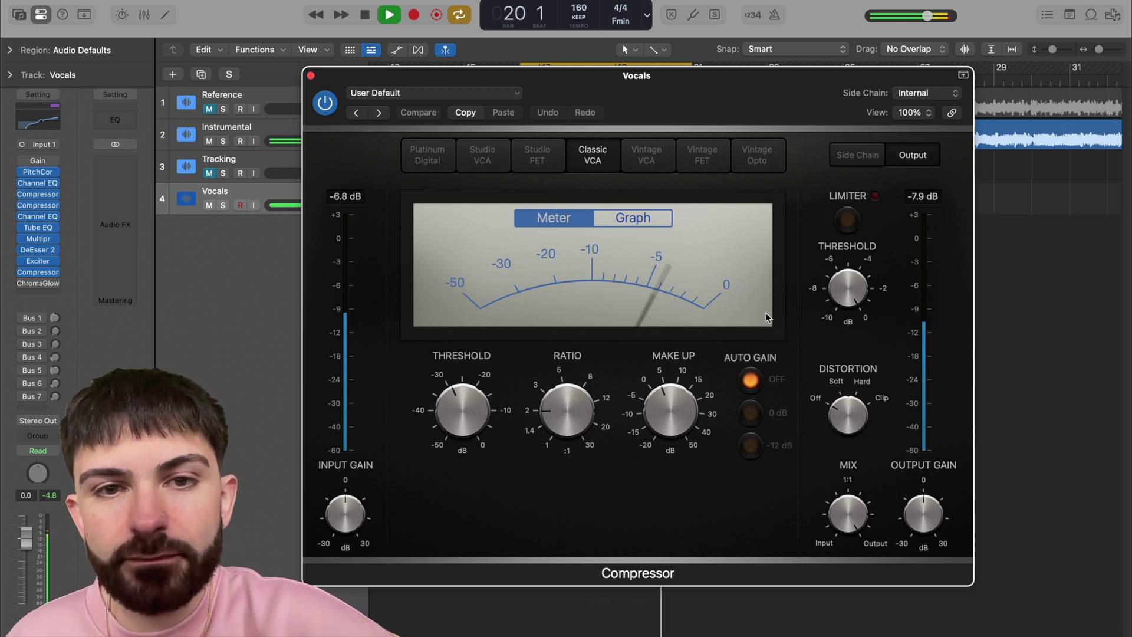
key("space")
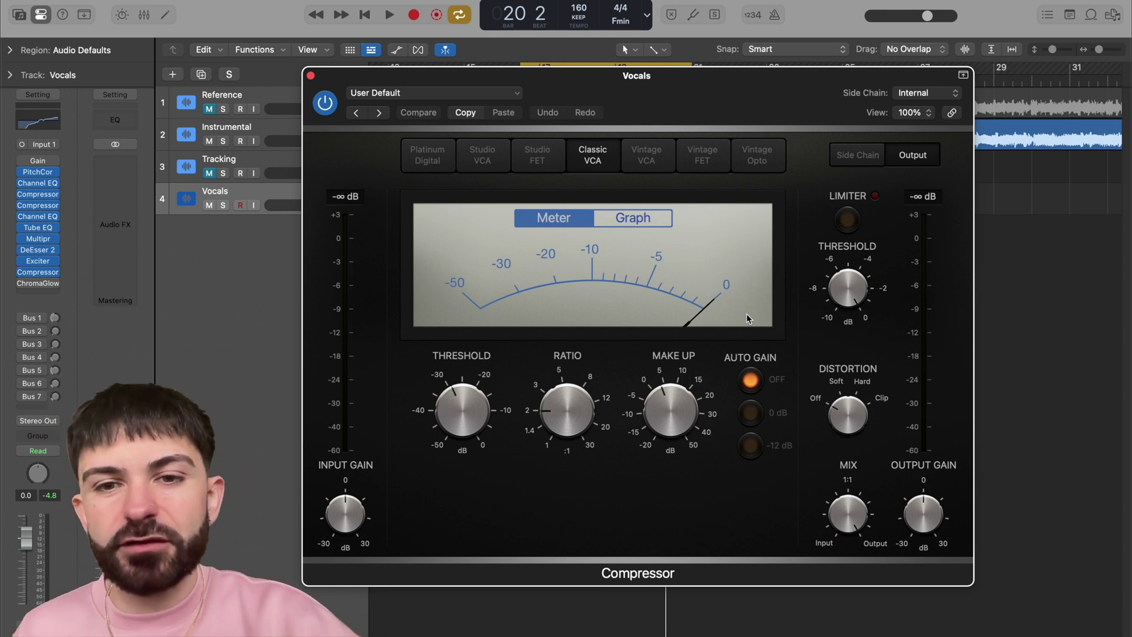
left_click(311, 76)
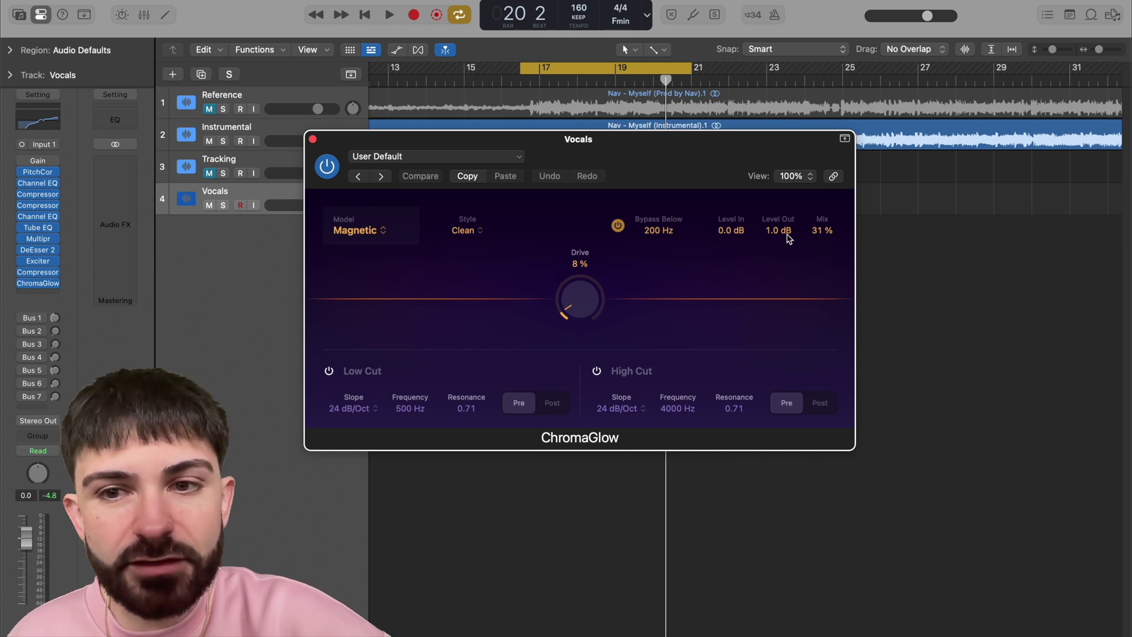
Enable ChromaGlow on the Vocals track, review its Magnetic model settings and audition the loop with it active.
left_click_drag(696, 175, 774, 178)
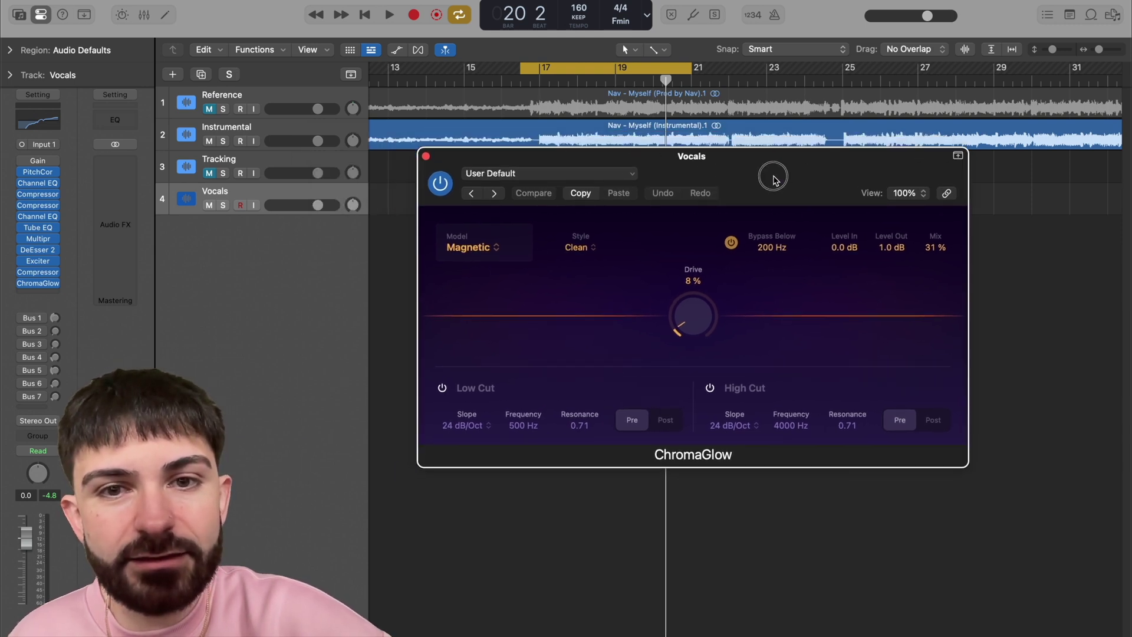
key("space")
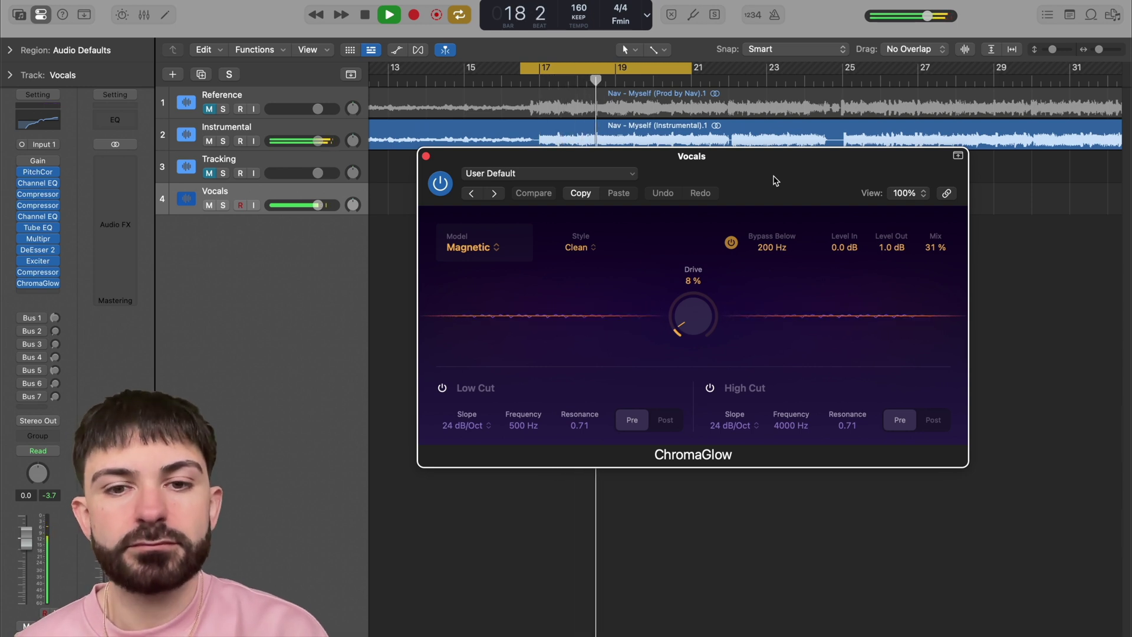
key("space")
left_click(425, 157)
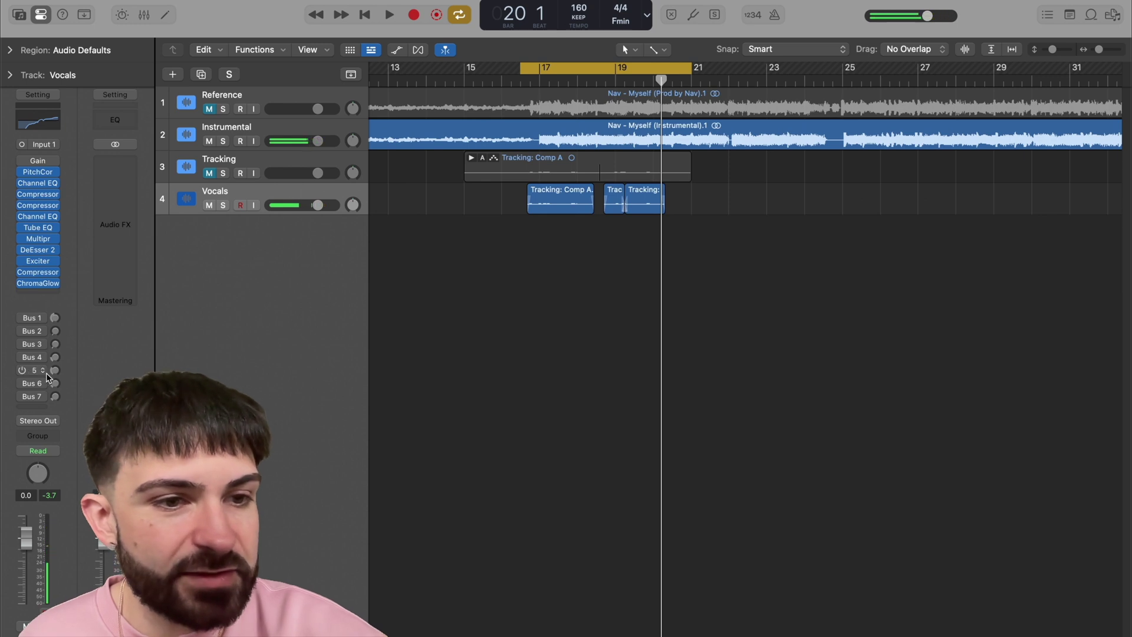
Enable the Bus 1 send on the Vocals track, review the Aux 1 parallel Compressor's Studio FET settings, and audition the loop.
left_click(57, 322)
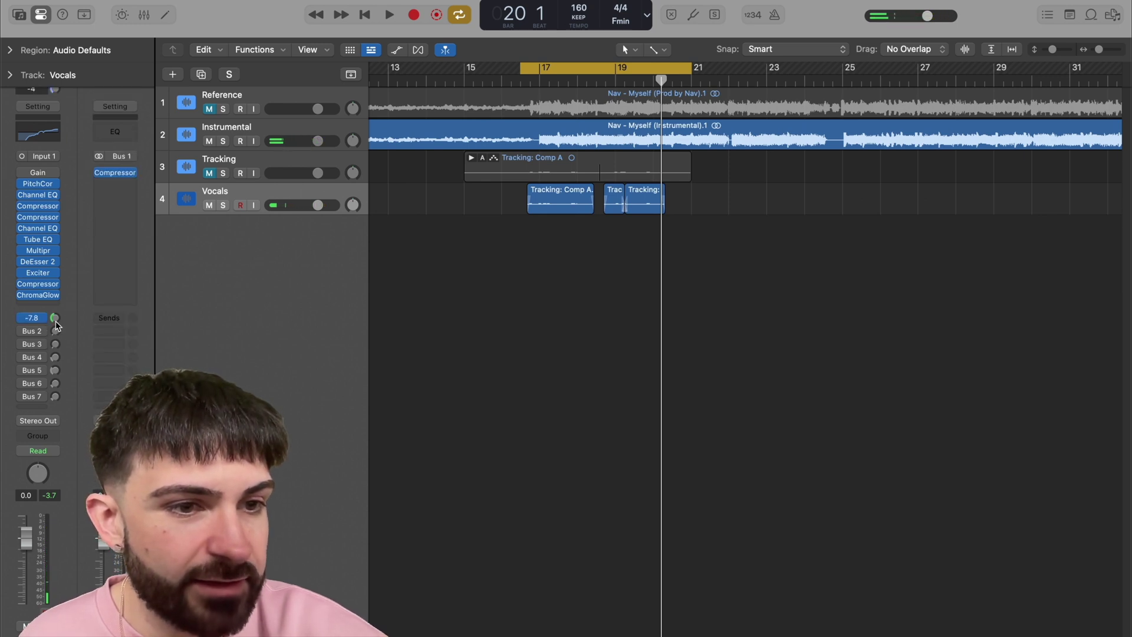
left_click(115, 172)
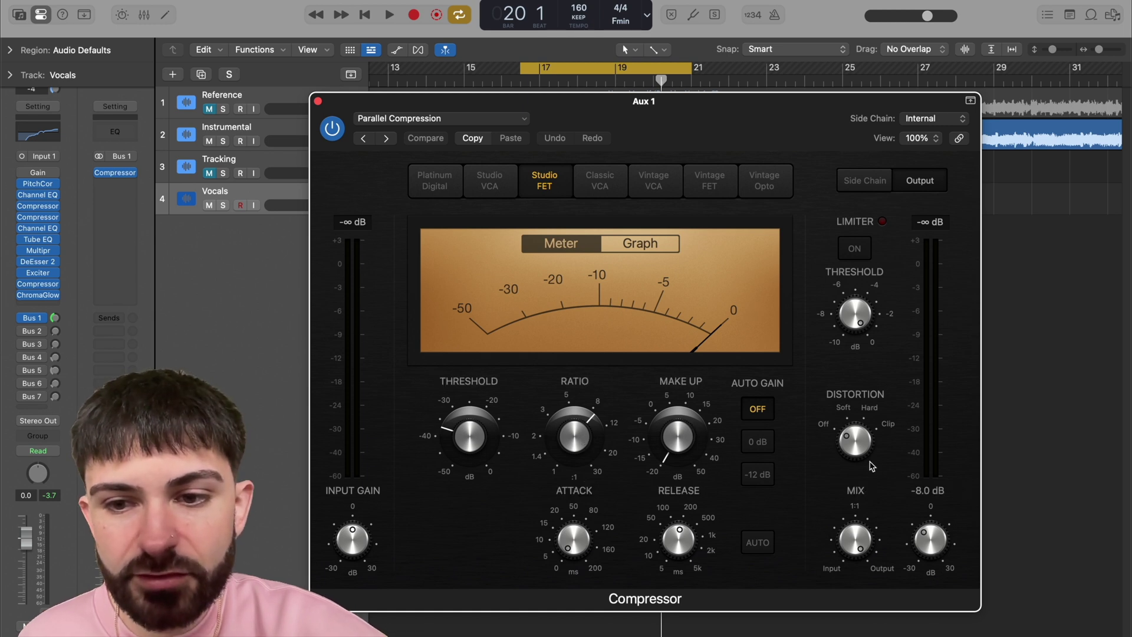
left_click_drag(690, 150, 692, 126)
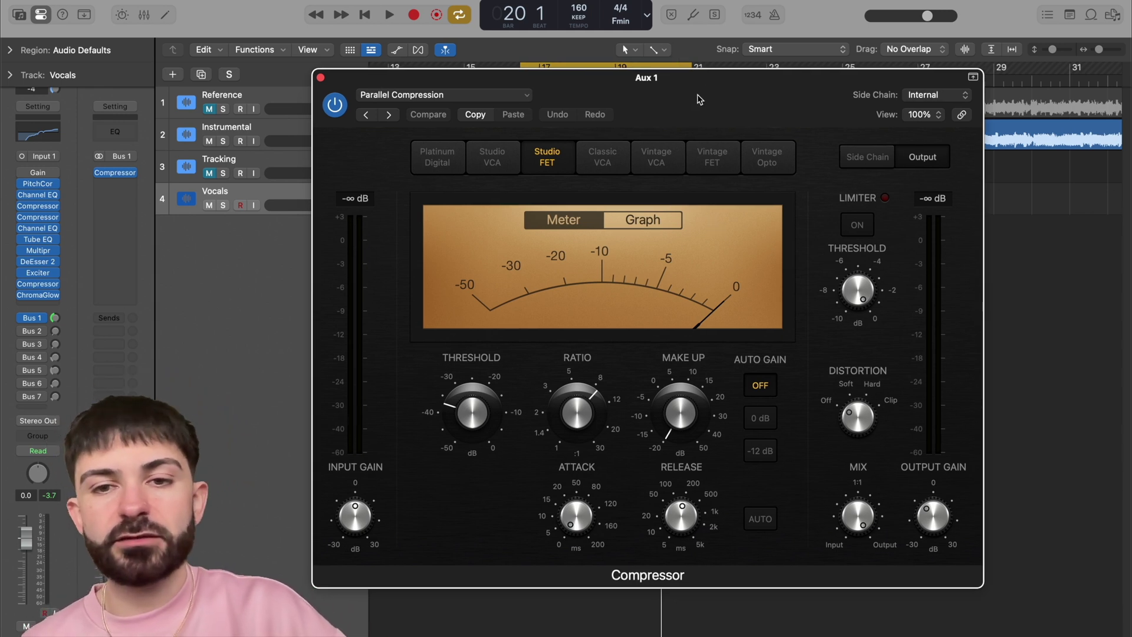
key("space")
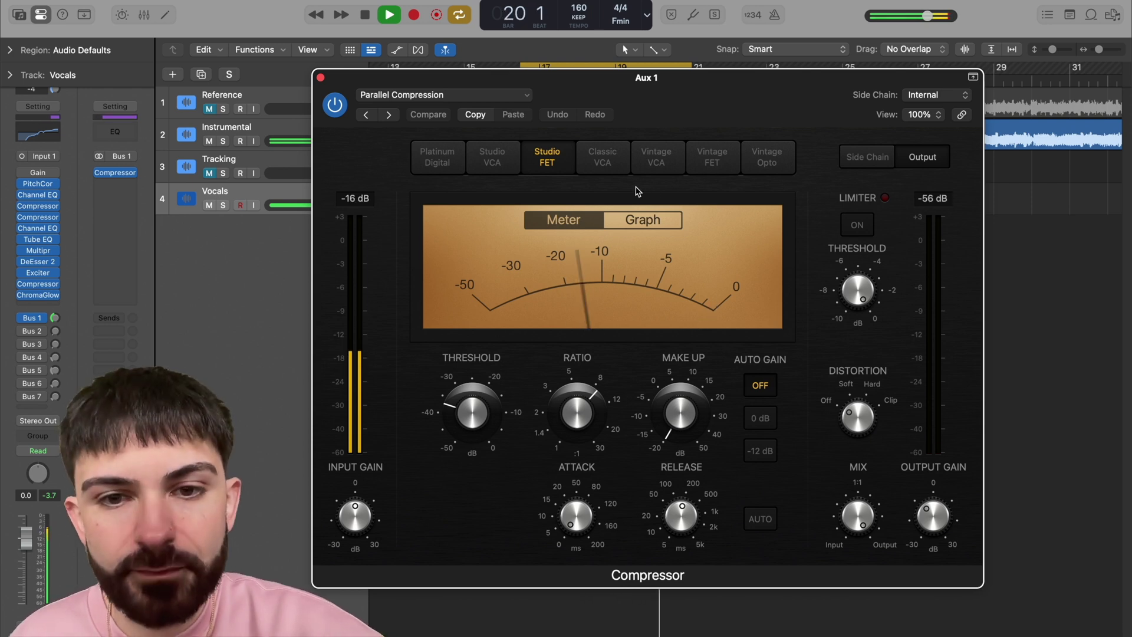
key("space")
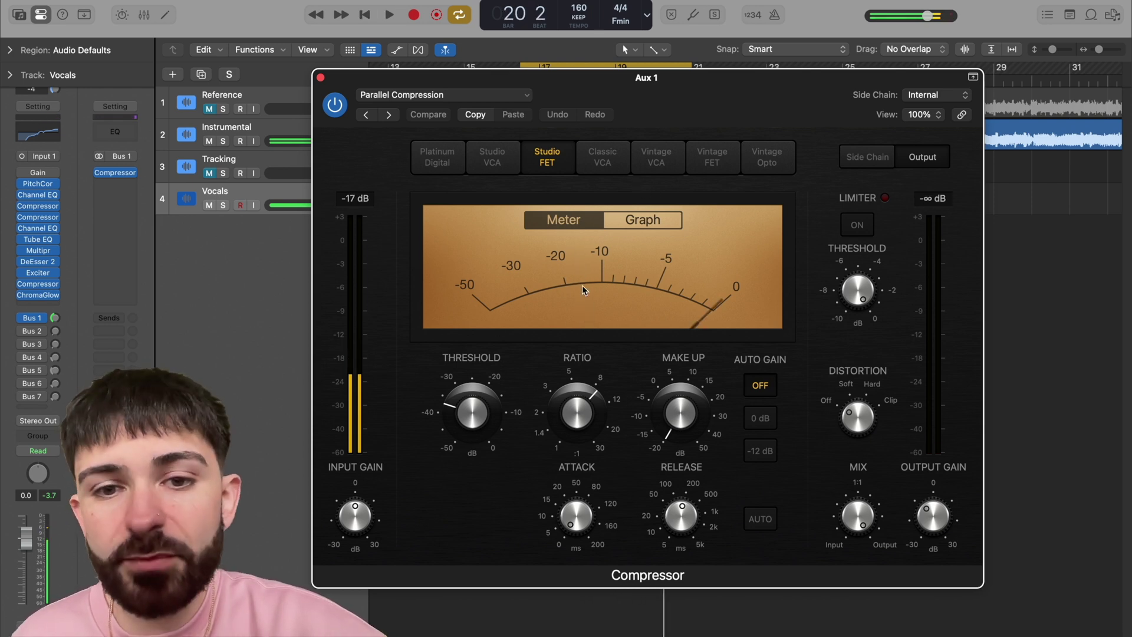
left_click(320, 78)
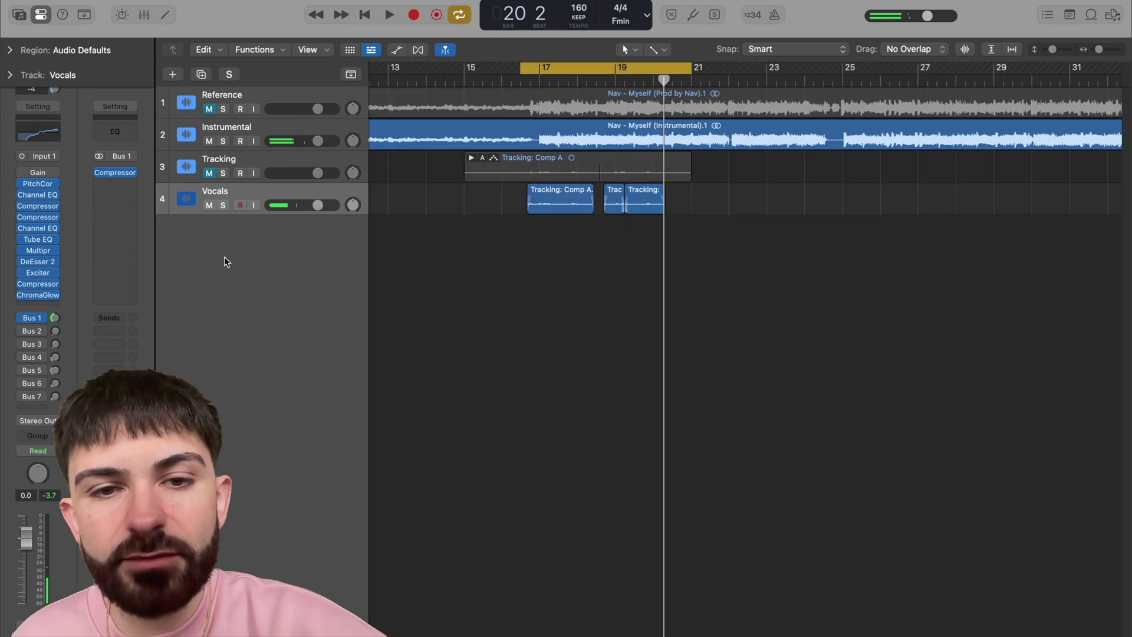
Enable the Bus 2 send on the Vocals track, review the Aux 2 Flanger's rate, intensity and mix settings, and audition the loop.
left_click(55, 331)
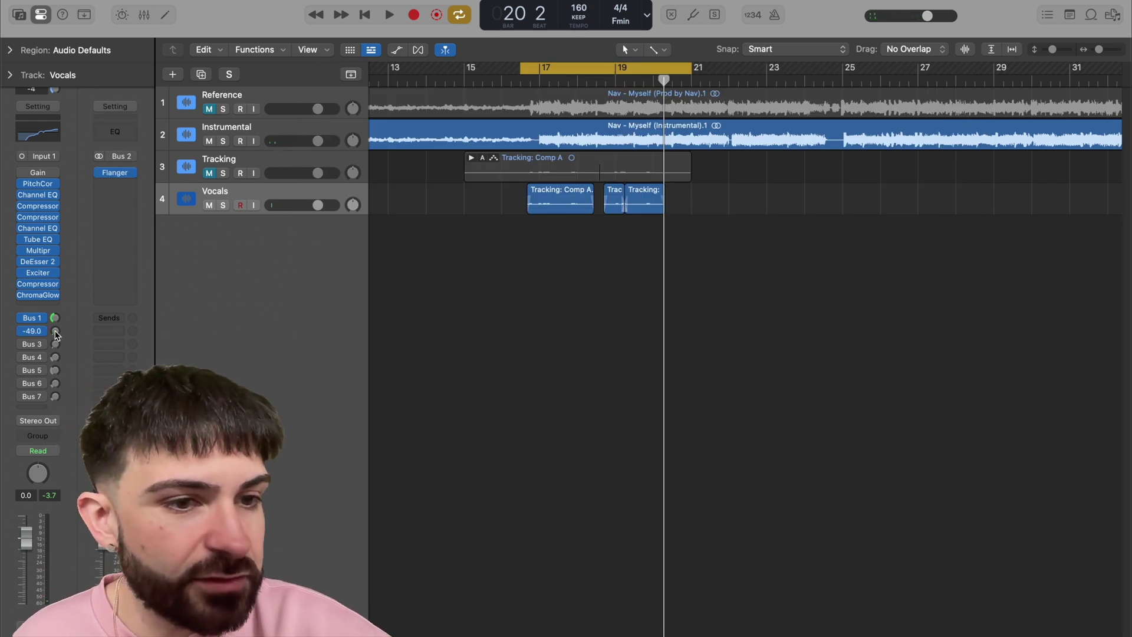
left_click(115, 172)
left_click_drag(556, 157, 669, 182)
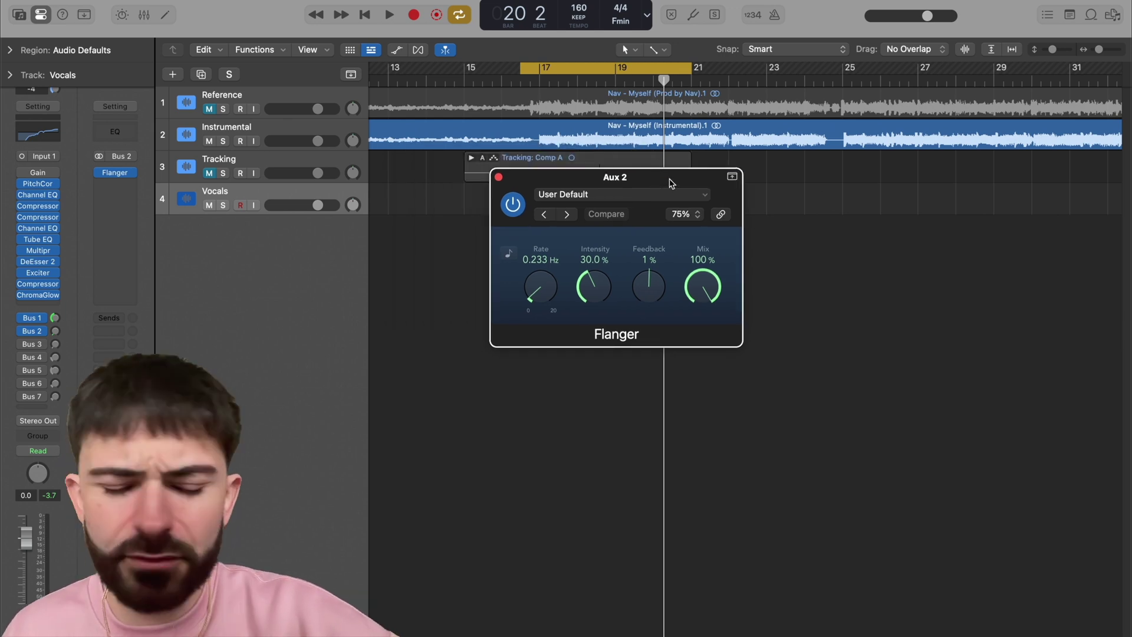
key("space")
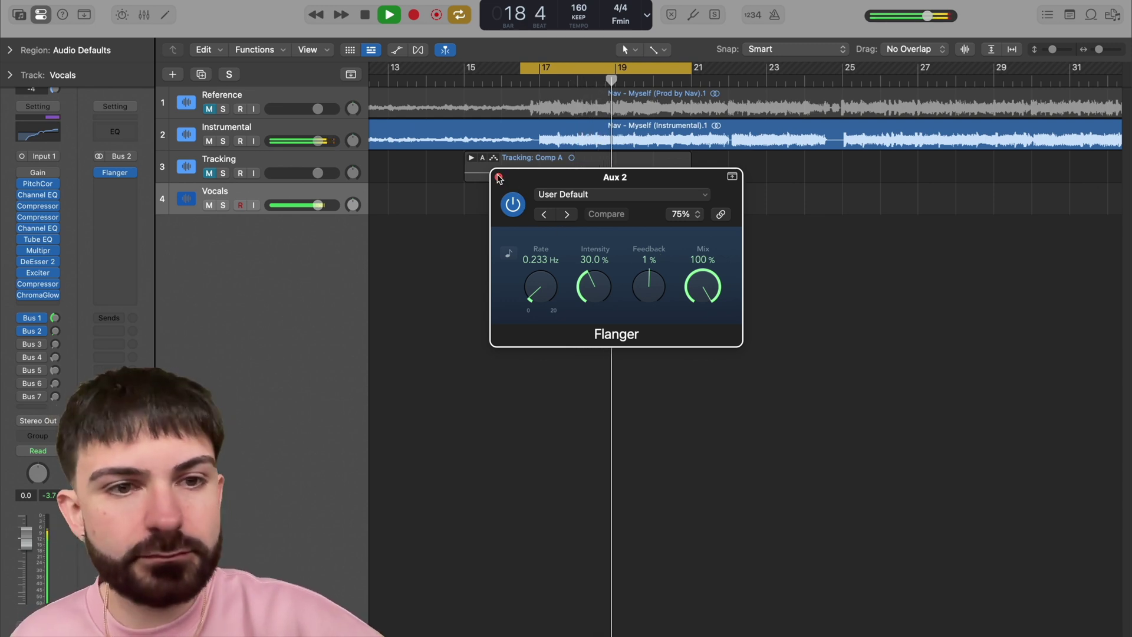
key("space")
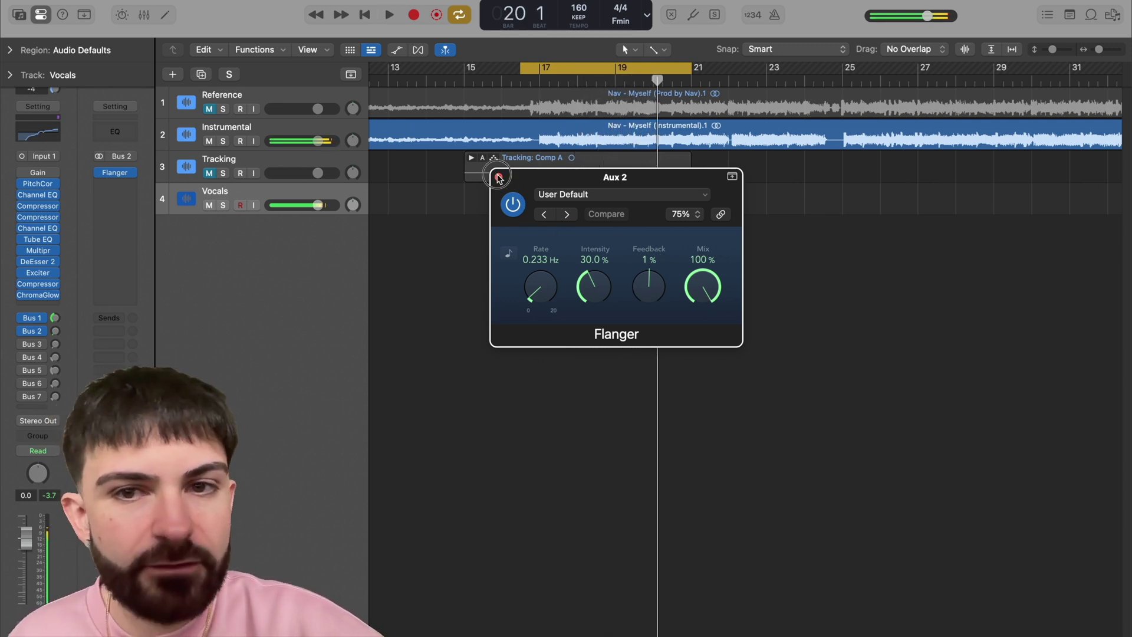
left_click(498, 177)
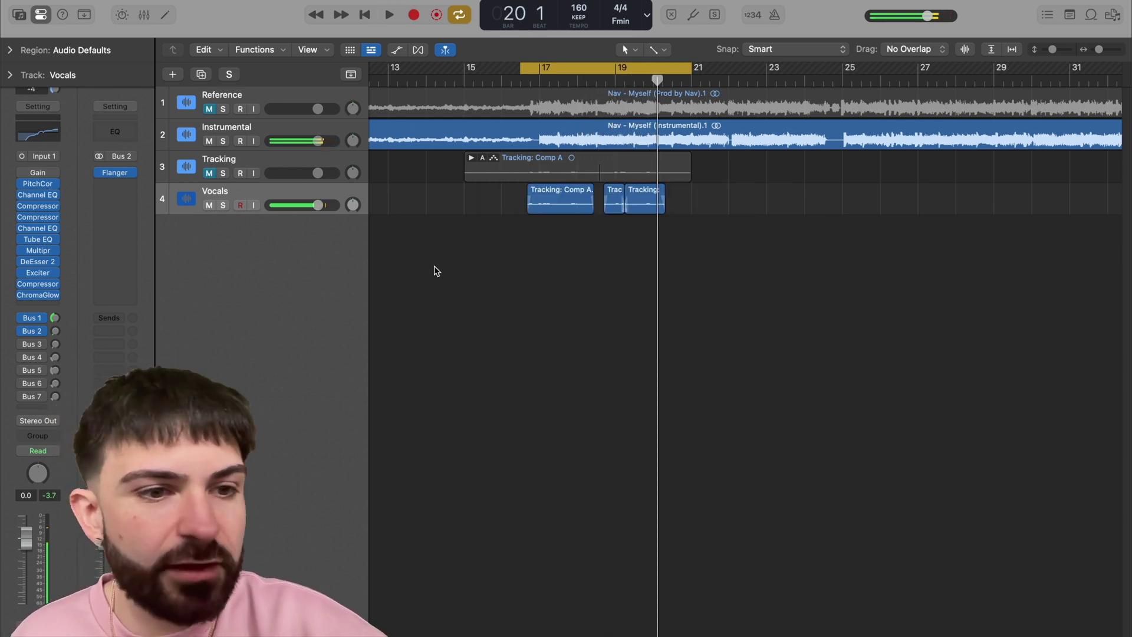
Enable the Bus 3 send on the Vocals track, review the Aux 3 Ensemble's Doubler preset settings, and audition the loop.
left_click(55, 344)
left_click(115, 172)
left_click_drag(631, 157, 657, 152)
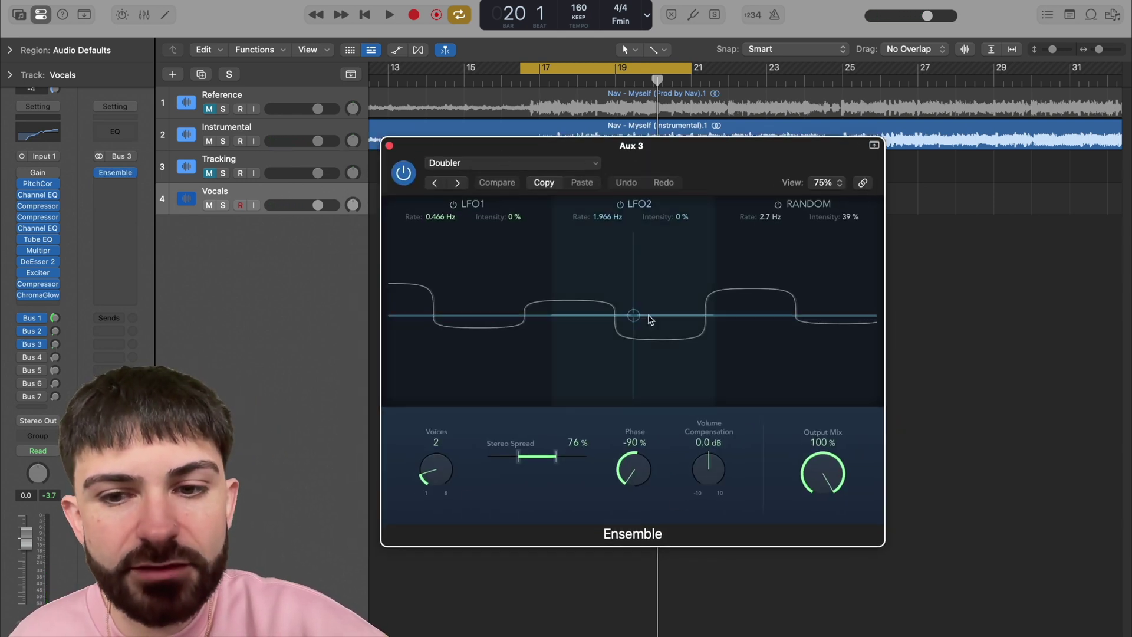
left_click_drag(721, 179, 730, 174)
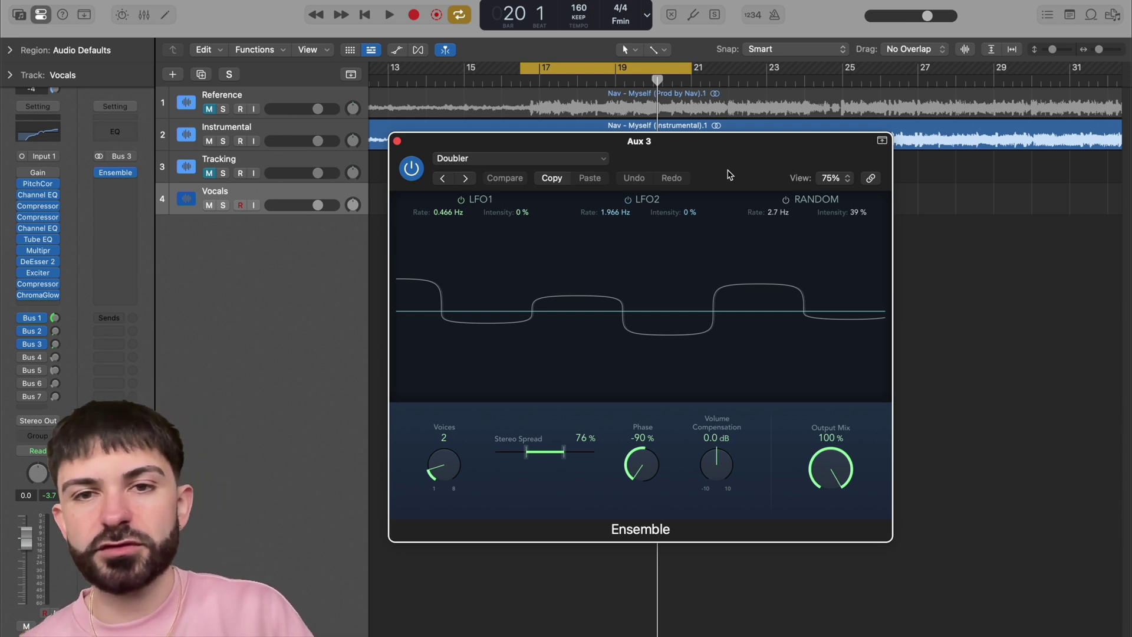
key("space")
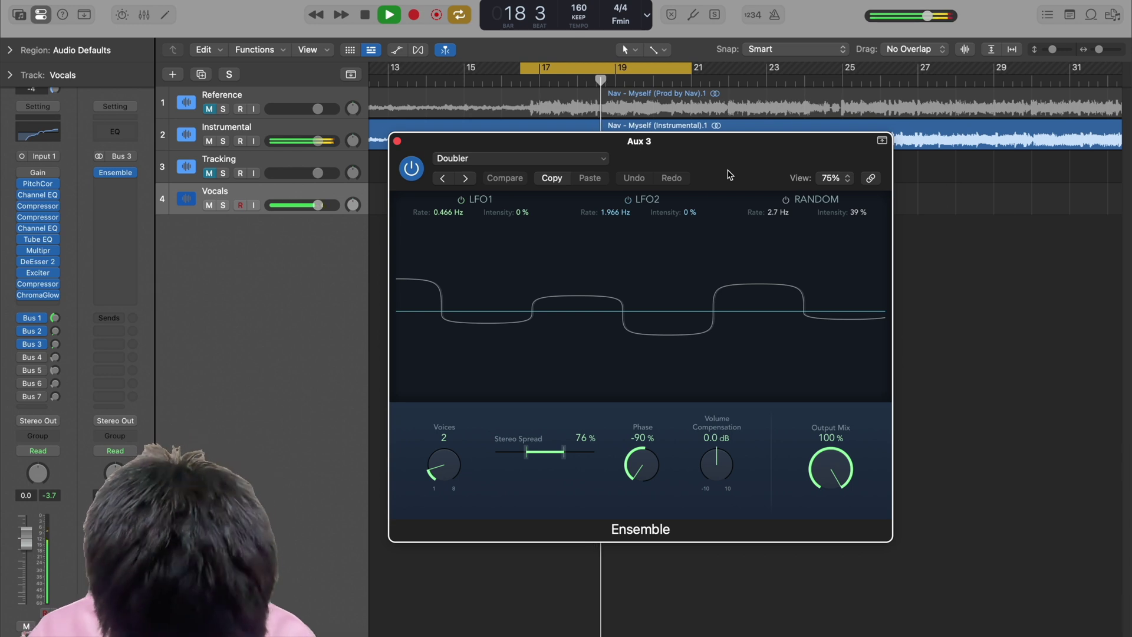
key("space")
left_click(397, 142)
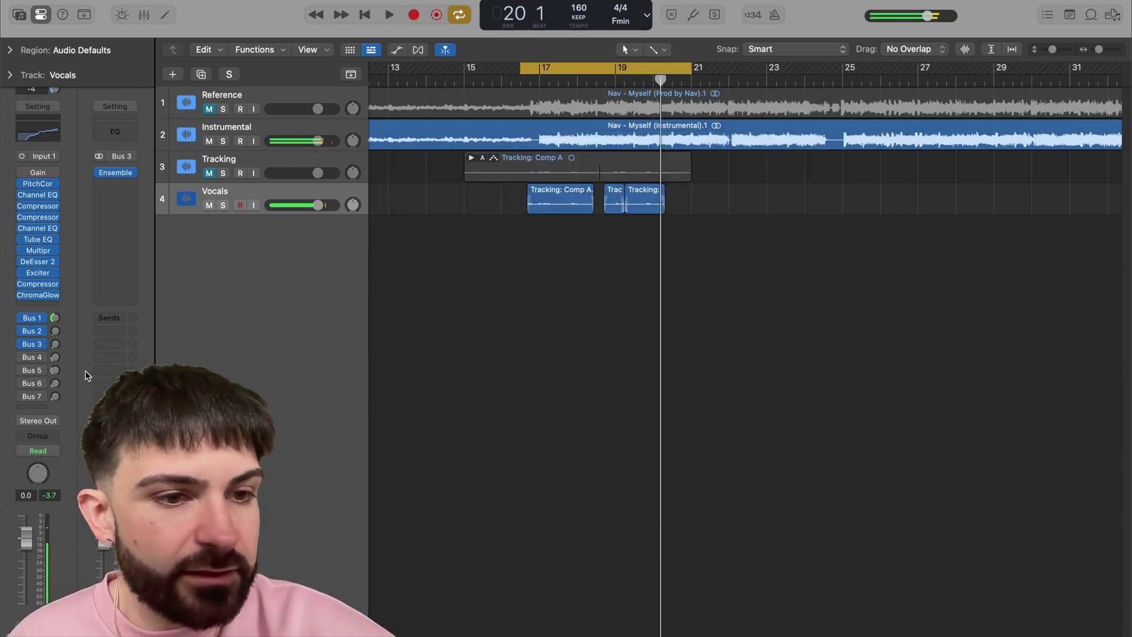
Enable the Bus 4 send on the Vocals track, review the Aux 4 Quantec Room Simulator's Studio preset, and audition the loop.
left_click(54, 359)
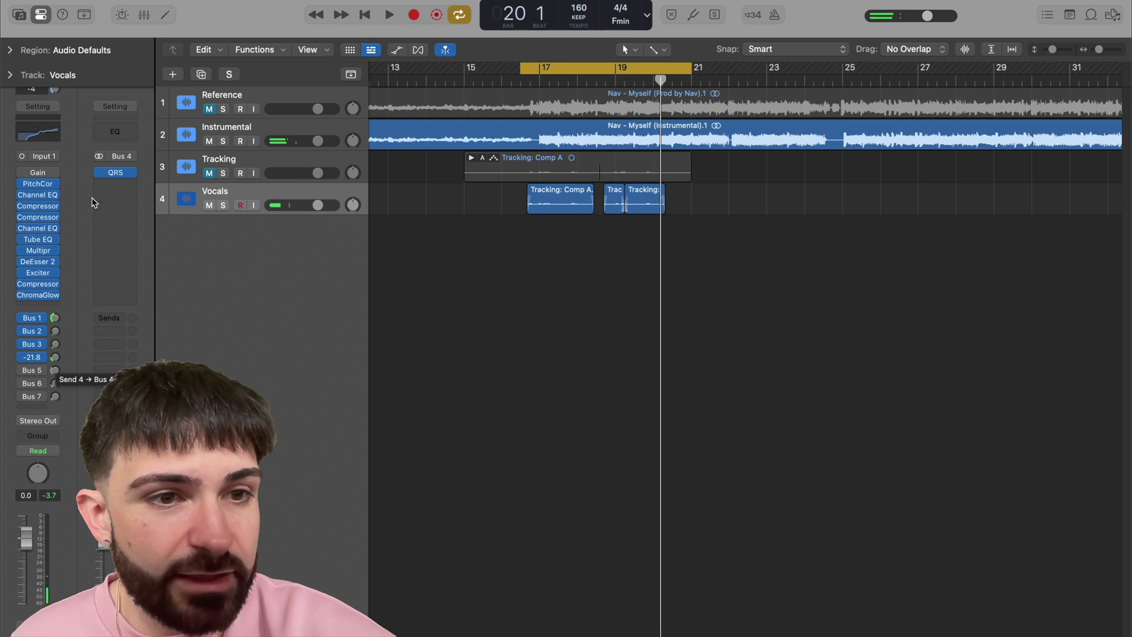
left_click(114, 172)
left_click_drag(695, 181, 632, 170)
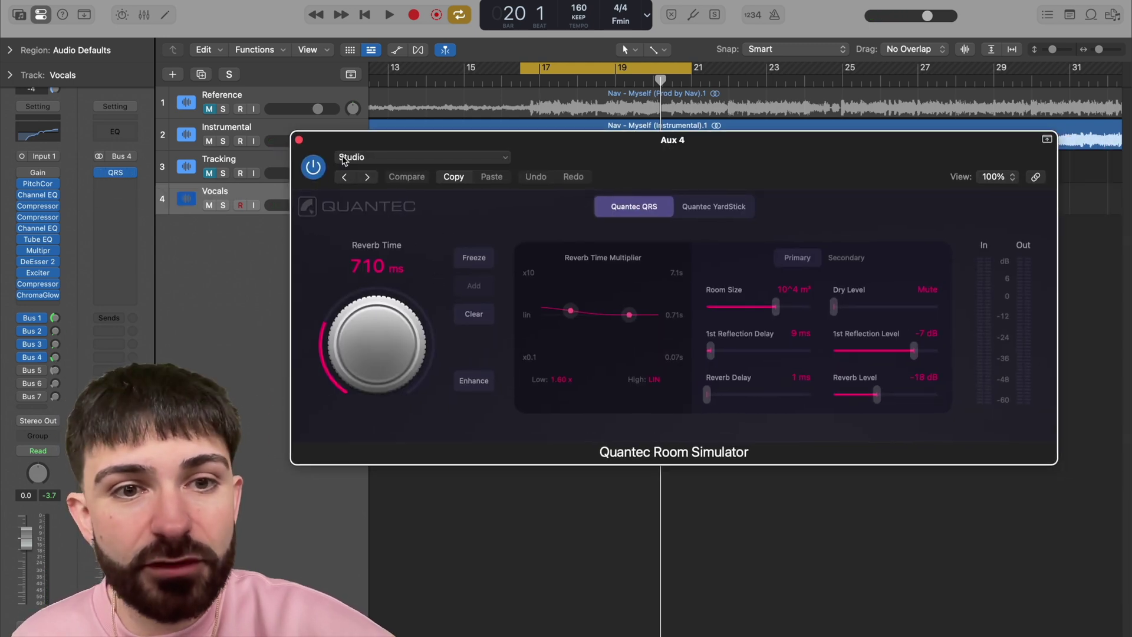
left_click_drag(699, 168, 689, 152)
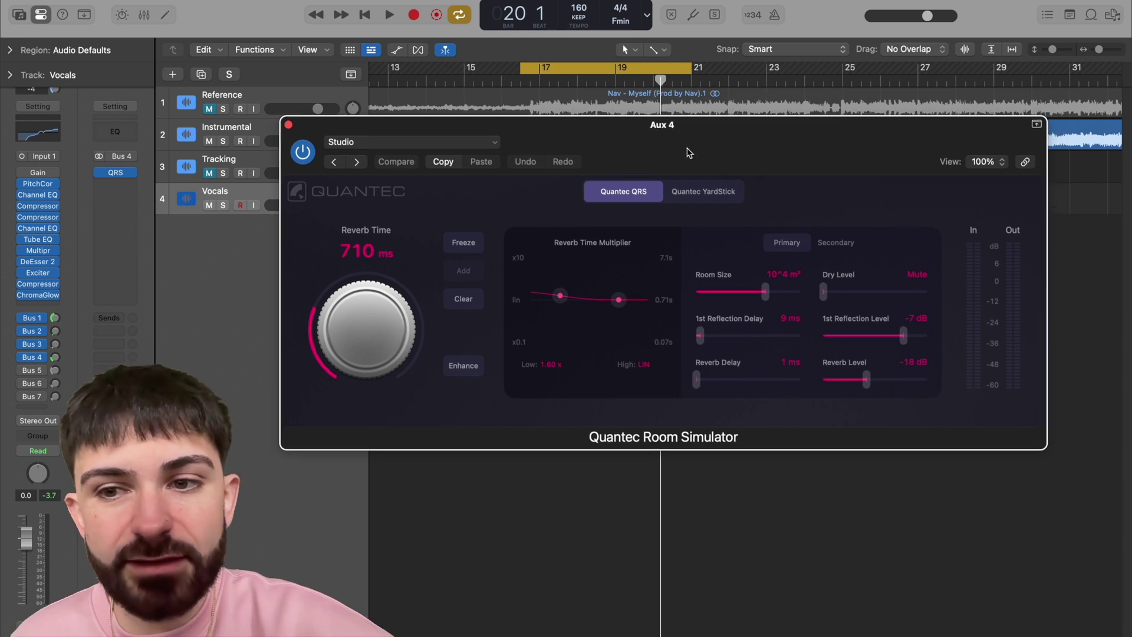
key("space")
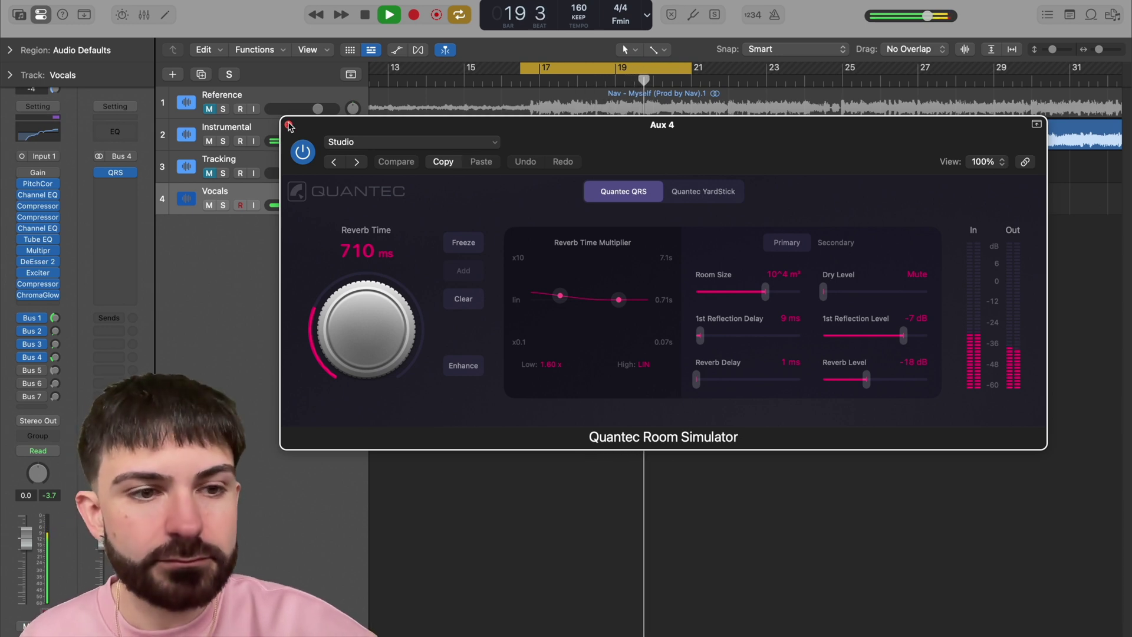
key("space")
key("super+w")
Enable the Bus 5 send on the Vocals track, review the Aux 5 ChromaVerb's Piano Concert preset, and audition the loop.
left_click(54, 371)
left_click(118, 172)
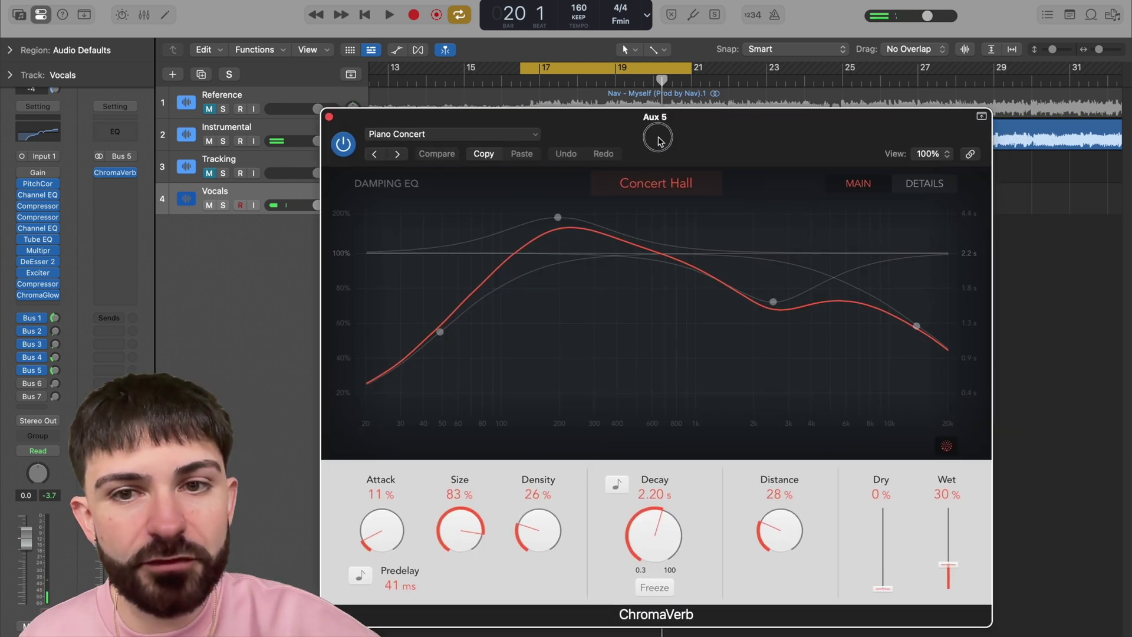
left_click_drag(658, 140, 633, 119)
mouse_move(427, 319)
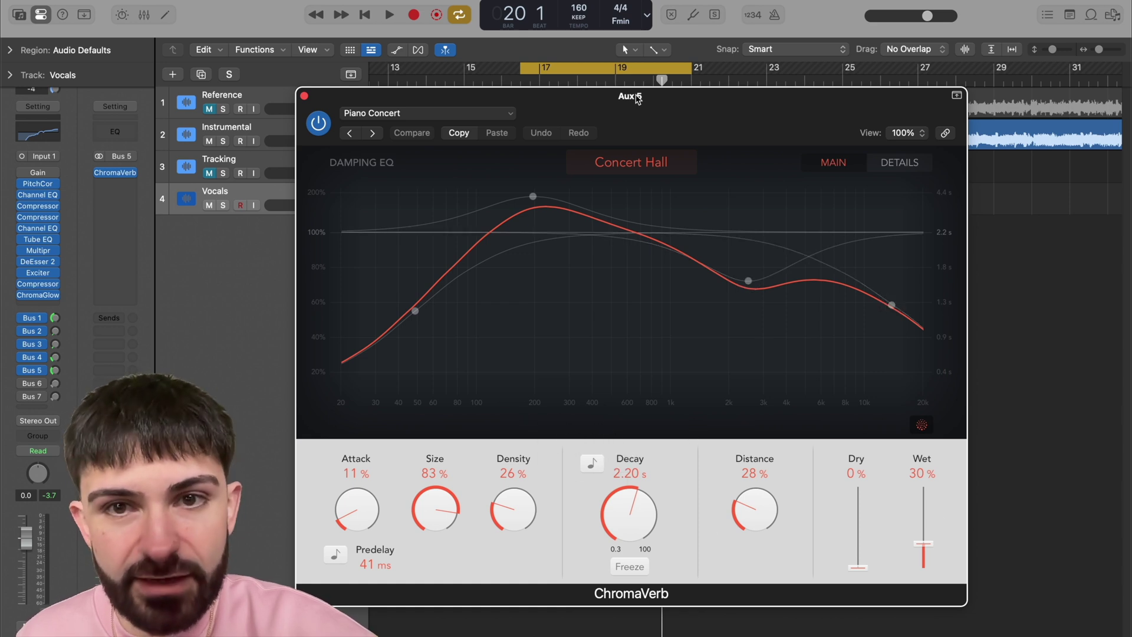
left_click_drag(629, 114, 682, 111)
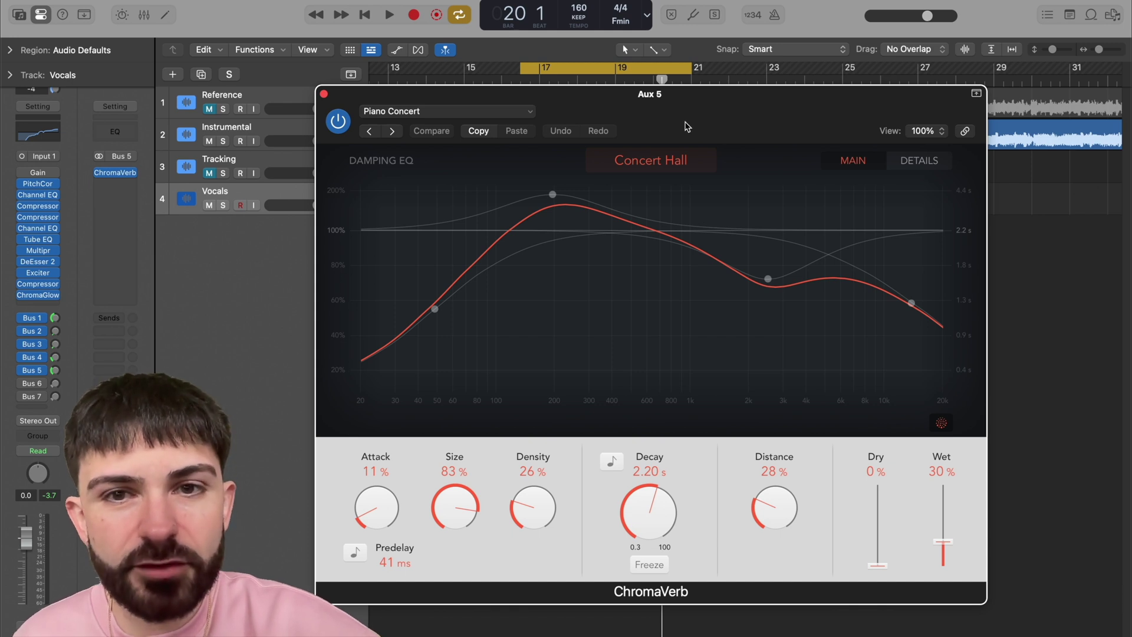
key("space")
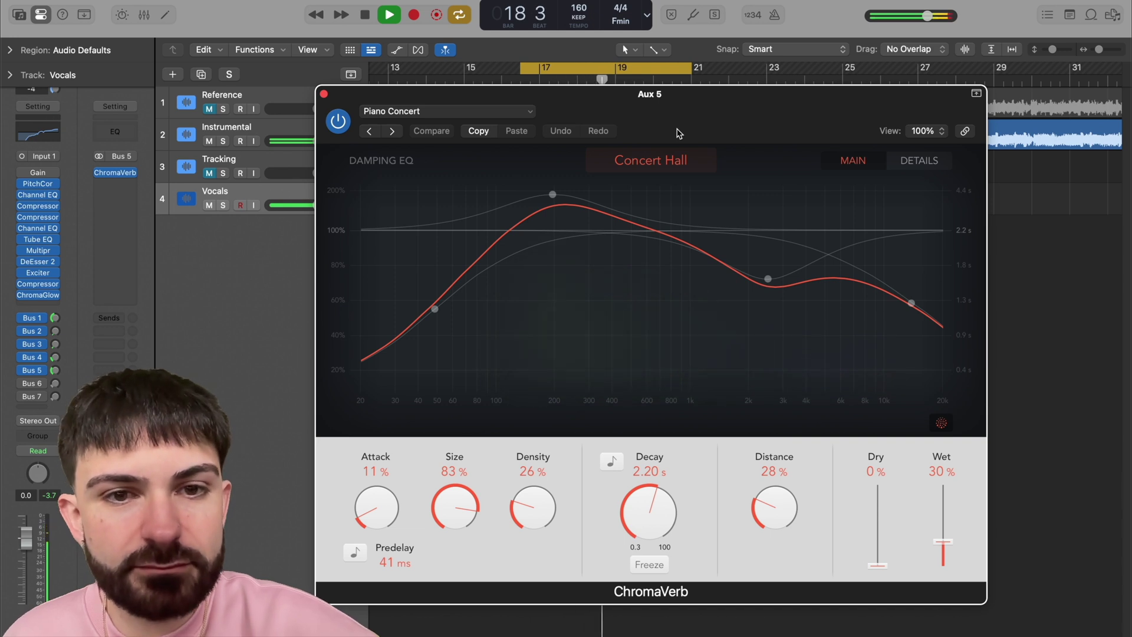
left_click(324, 94)
key("space")
Enable the Bus 6 send on the Vocals track and review the Tape Delay and AutoFilter settings on Aux 6.
left_click(56, 385)
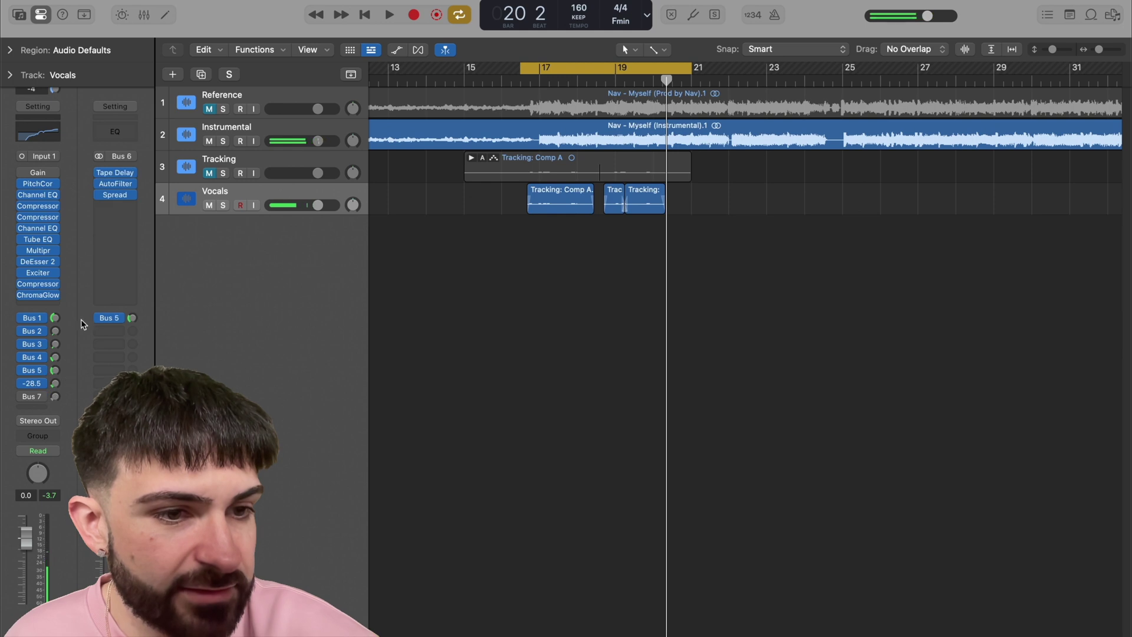
left_click(116, 173)
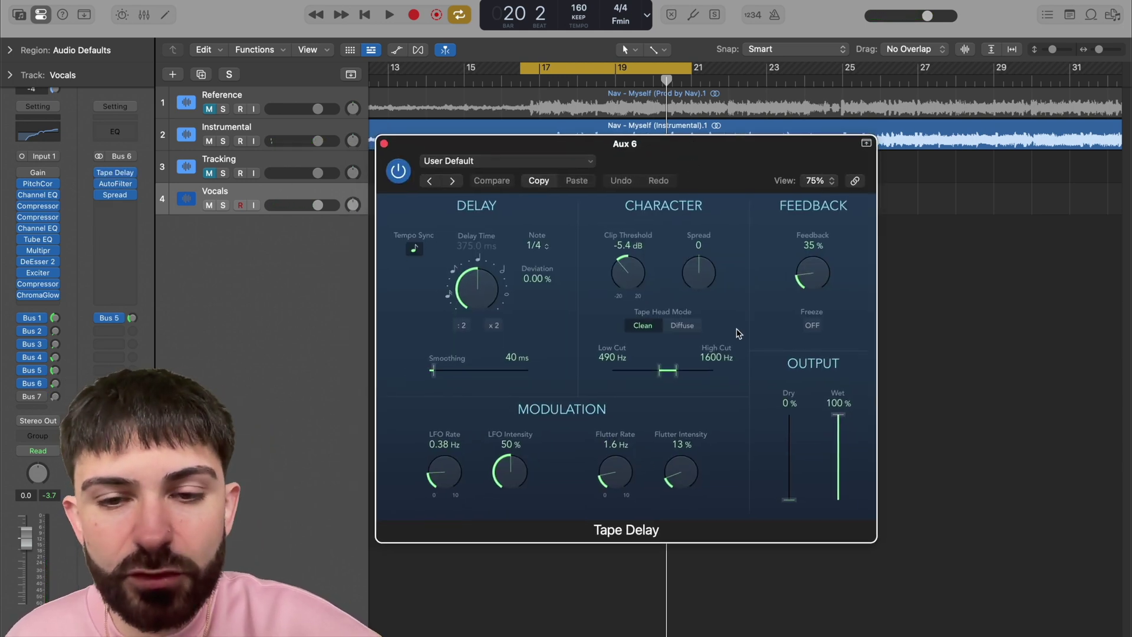
left_click(384, 144)
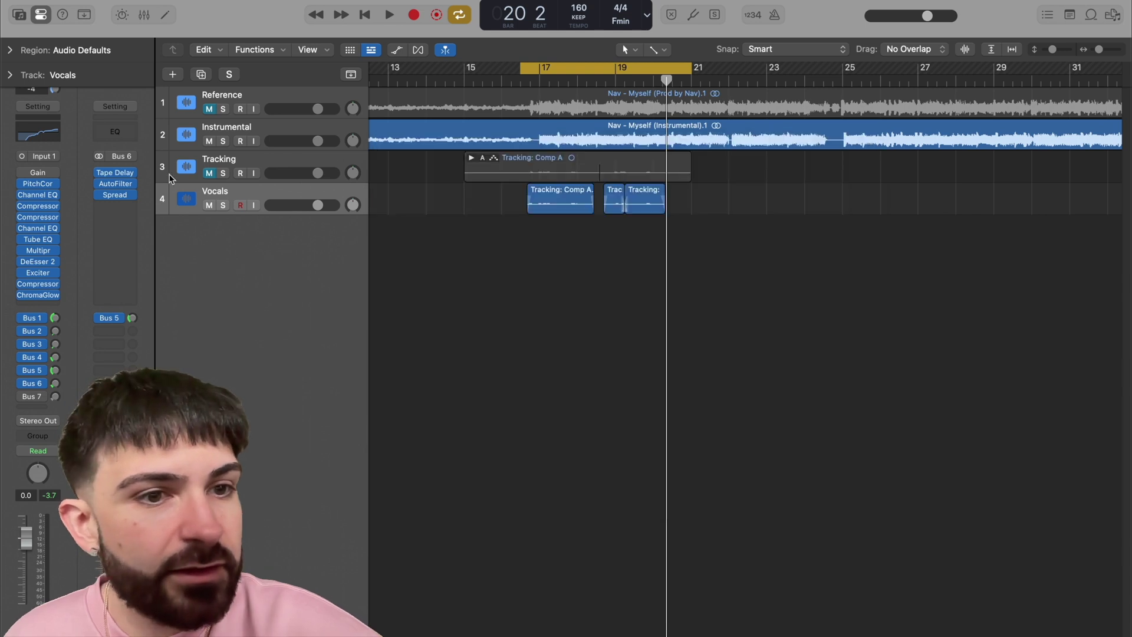
left_click(116, 186)
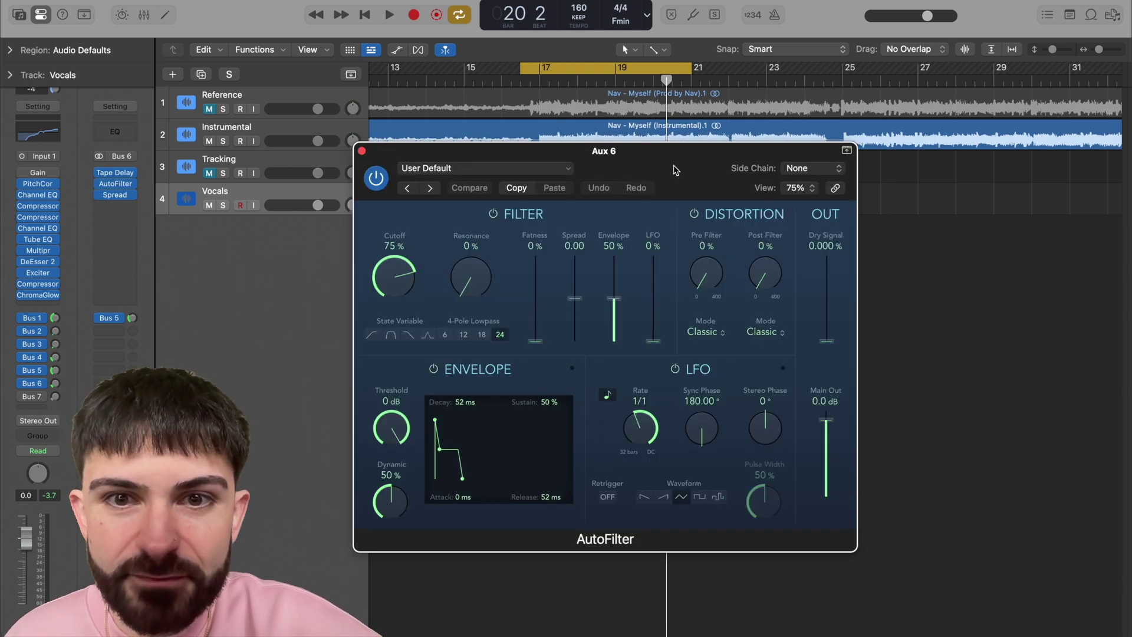
left_click_drag(675, 171, 724, 159)
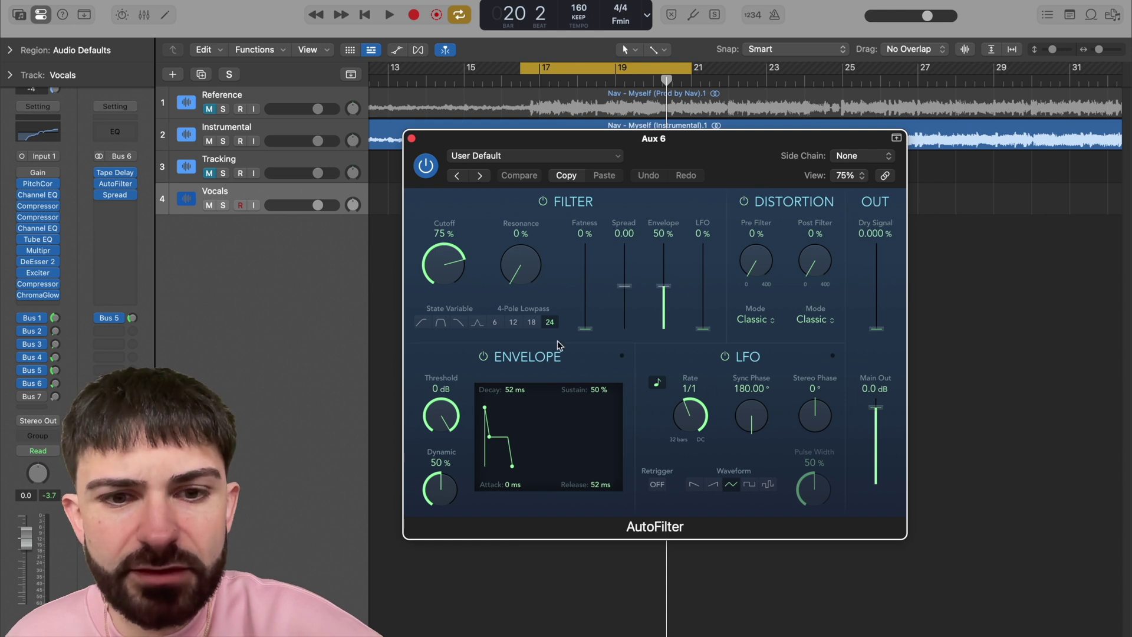
left_click(411, 138)
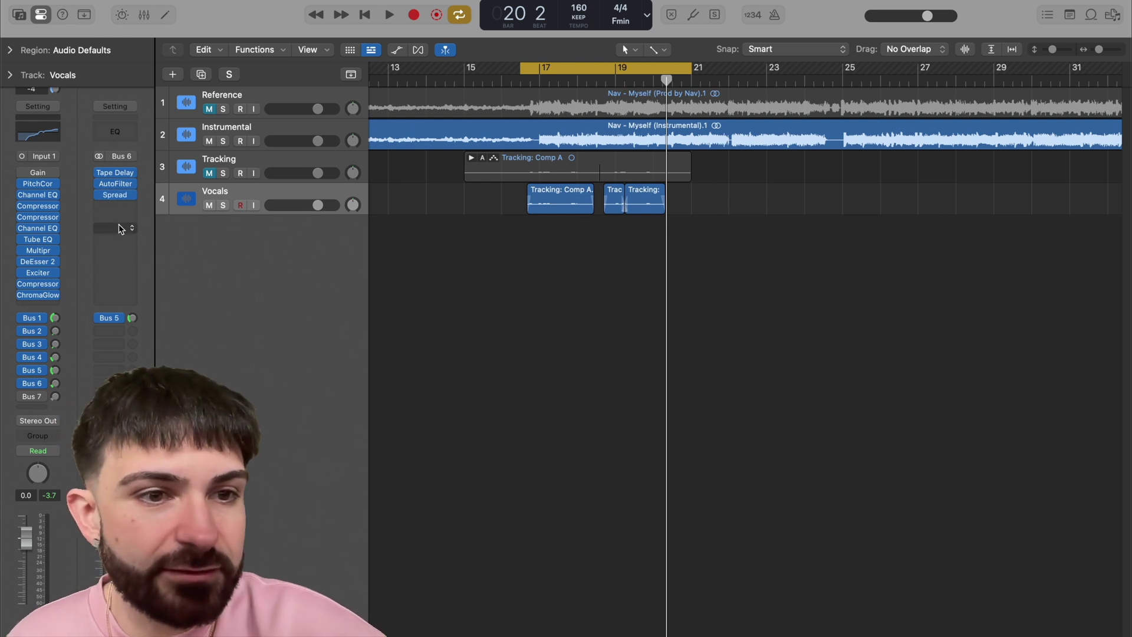
Review the Stereo Spread's lower and upper intensity and frequency settings on Aux 6.
left_click(115, 199)
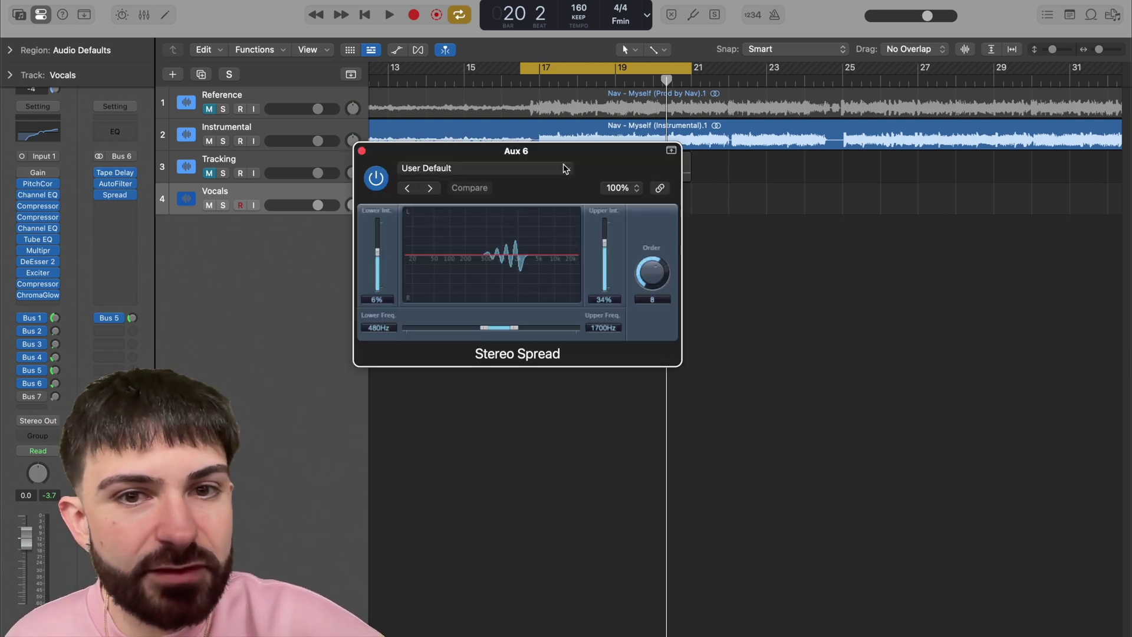
left_click_drag(582, 157, 644, 169)
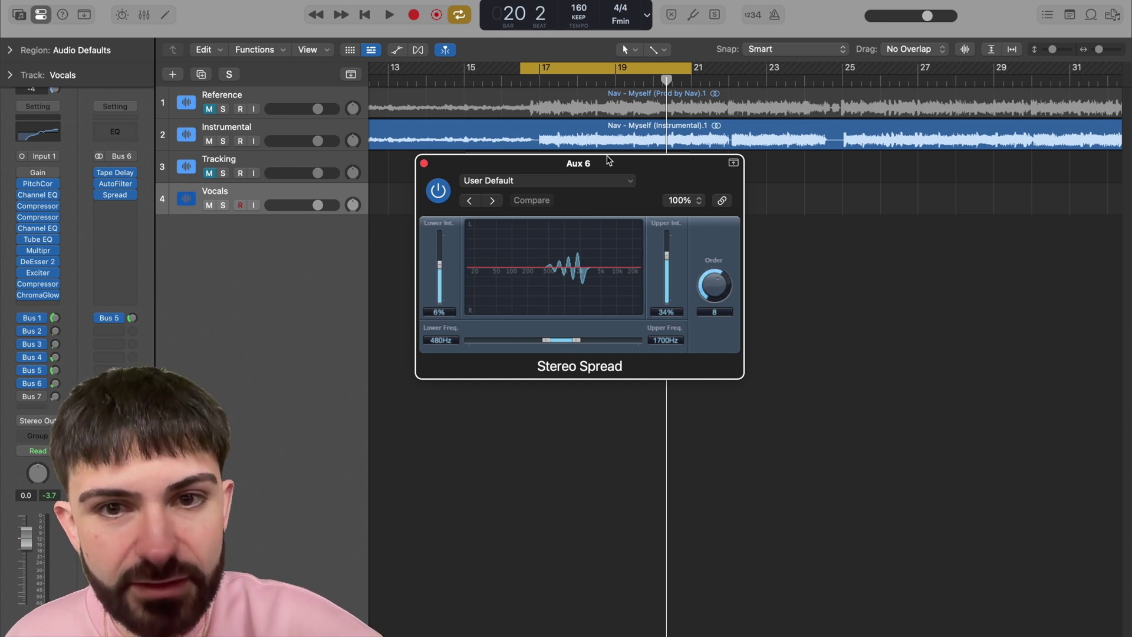
left_click(424, 164)
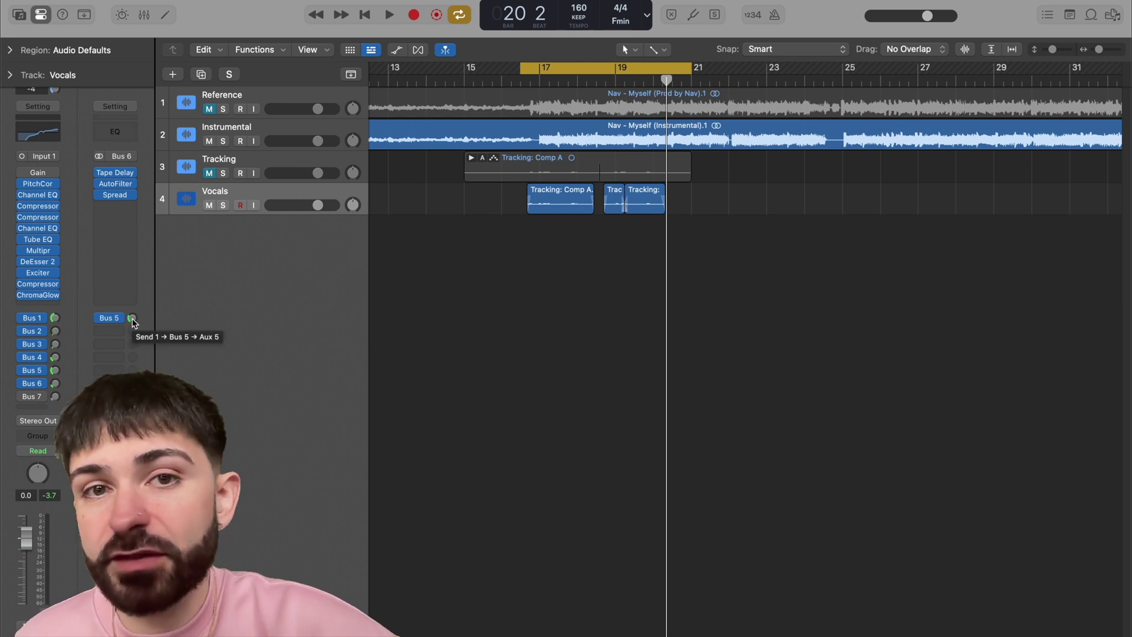
Check Aux 6's Bus 5 send in the mixer view and audition the loop with the delay active.
key("x")
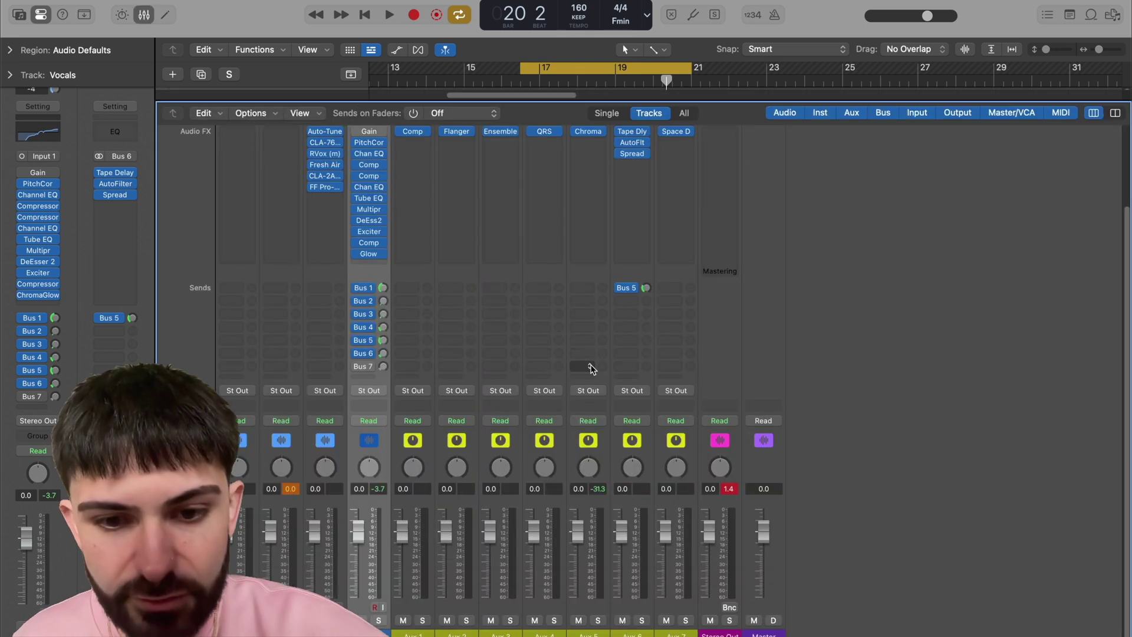
key("x")
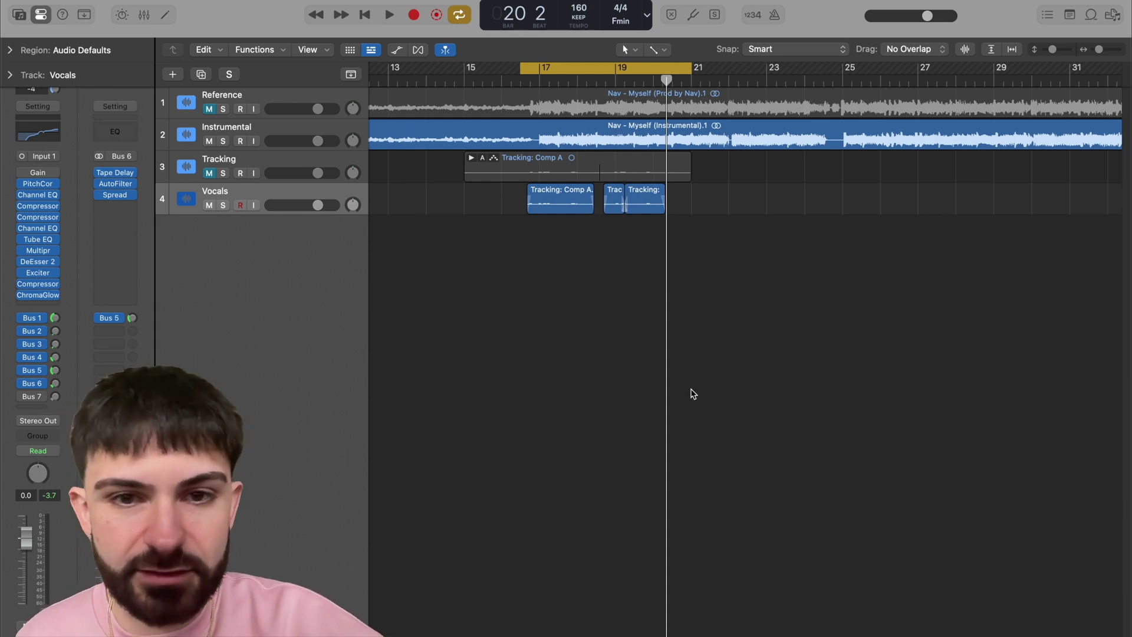
key("space")
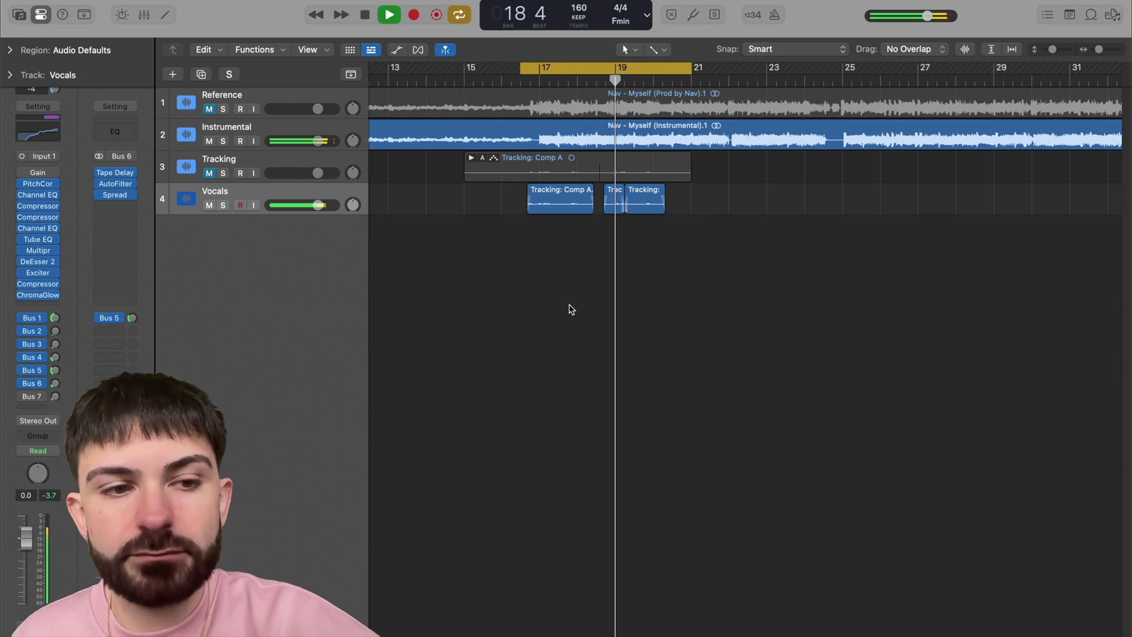
key("space")
Enable the Bus 7 send on the Vocals track, review the Aux 7 Space Designer's Nice Plate envelope and output EQ, and audition the loop.
left_click(55, 397)
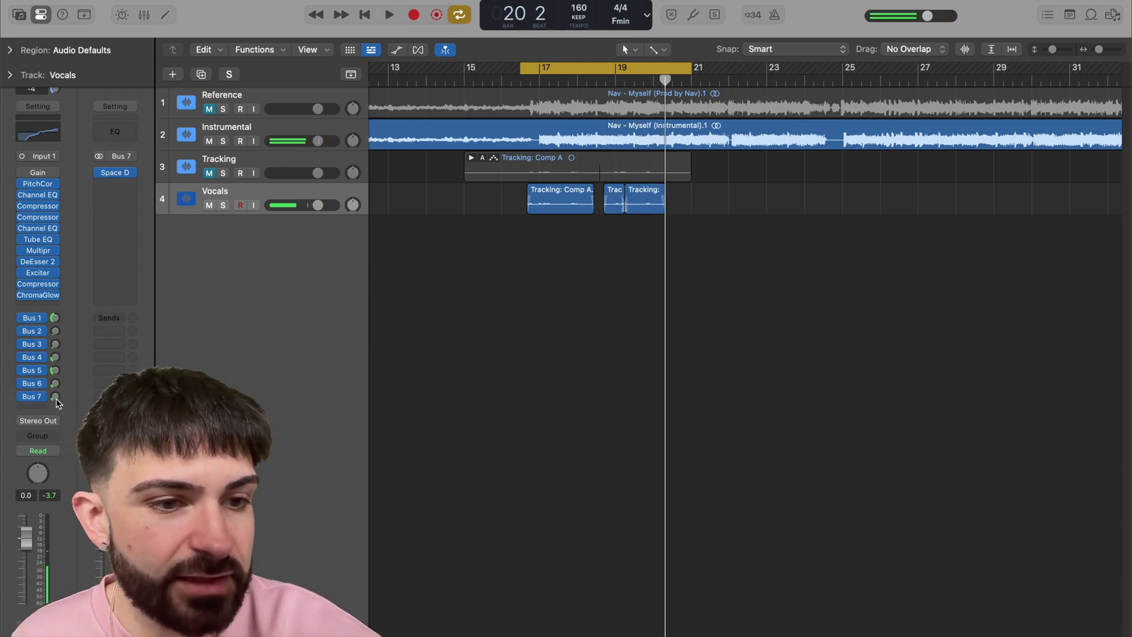
left_click(115, 172)
left_click_drag(727, 156, 698, 123)
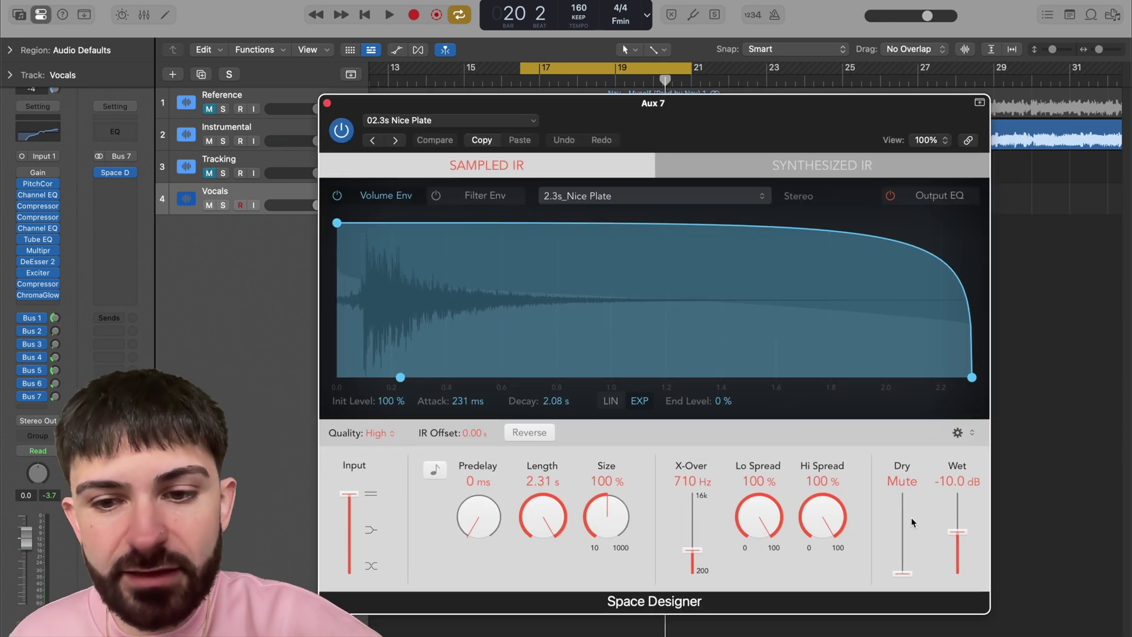
left_click(941, 197)
left_click(363, 196)
left_click_drag(742, 116, 745, 109)
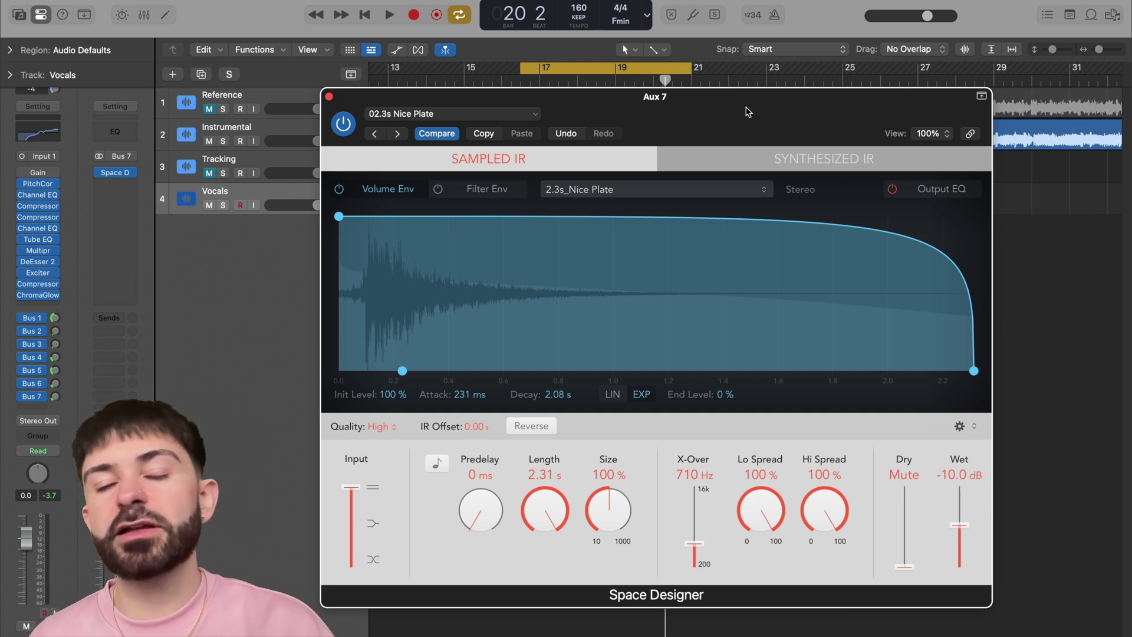
key("space")
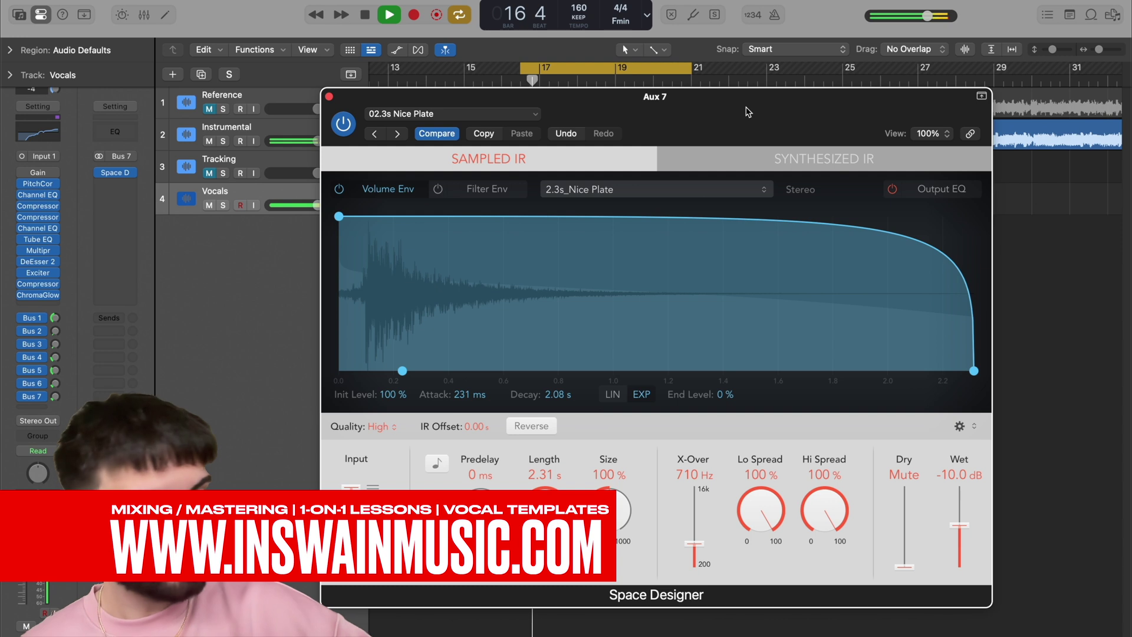